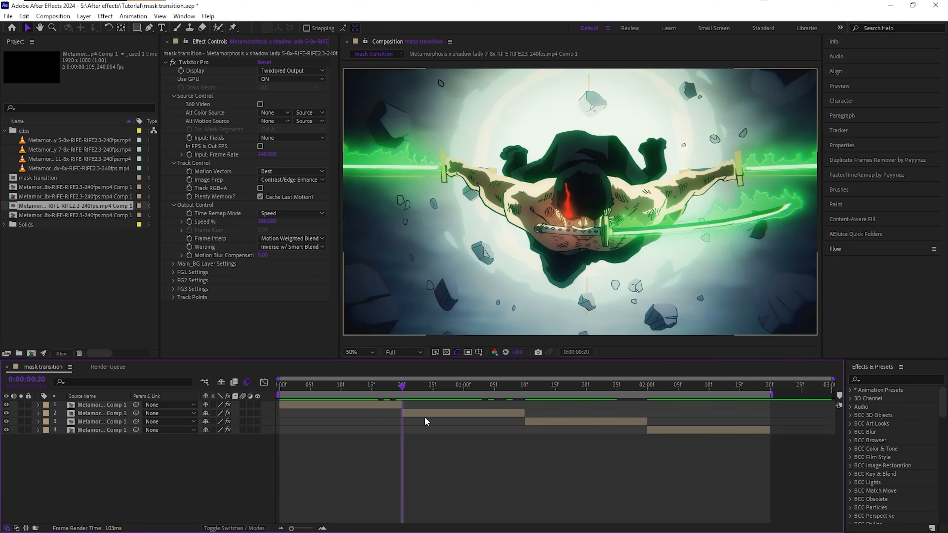
Duplicate the second clip's layer and move the copy to the top of the layer stack
left_click(419, 414)
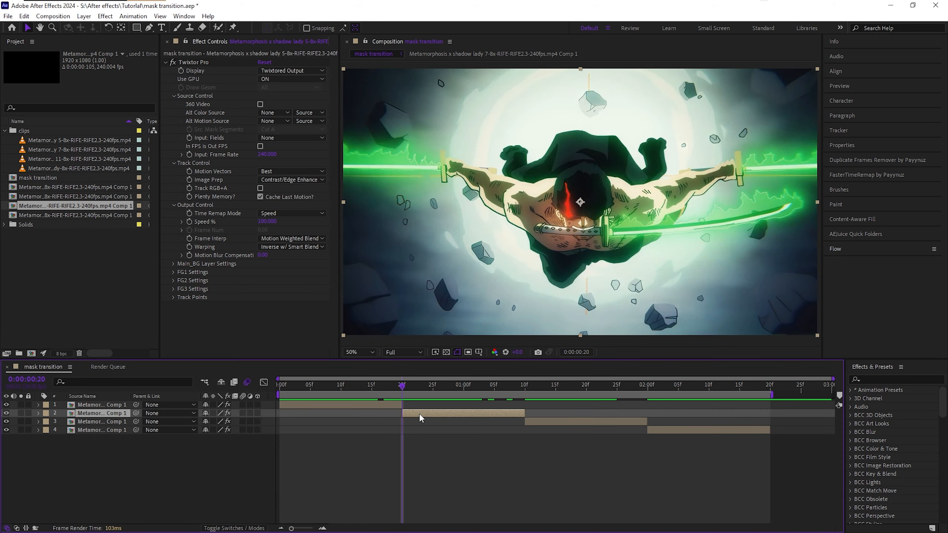
key("ctrl+d")
key("Page_Down")
key("Page_Down")
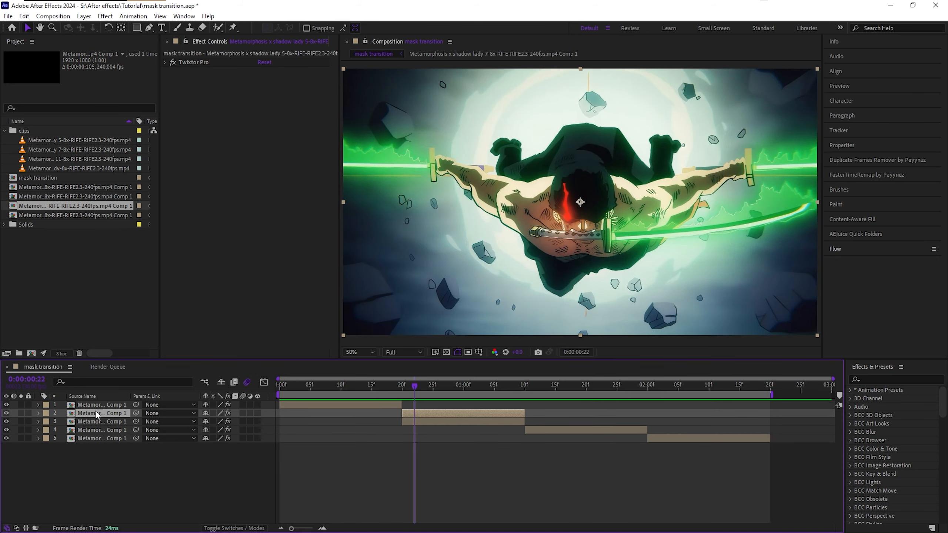
left_click_drag(98, 413, 94, 400)
Shift the duplicated layer earlier so it starts at 0:00:00:13 and overlaps the end of the first clip until frame 20
key("Page_Up")
key("Page_Up")
key("Page_Up")
key("Page_Up")
key("Page_Up")
key("Page_Up")
key("Page_Up")
key("Page_Up")
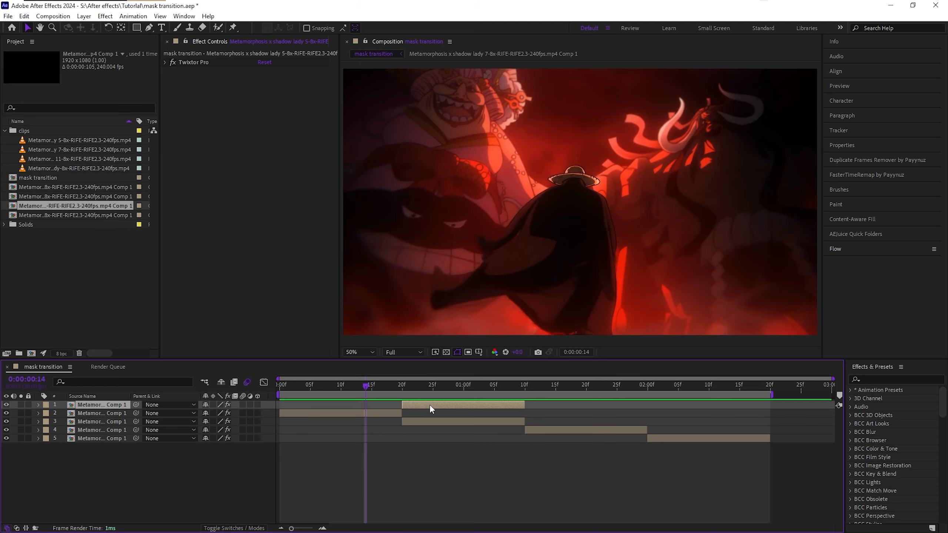
left_click_drag(429, 404, 357, 392)
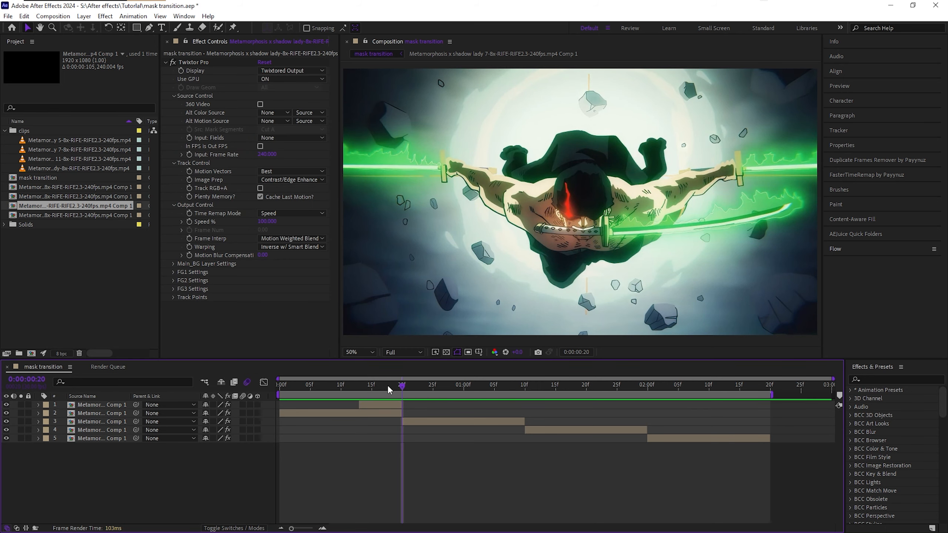
Apply Freeze Frame to the duplicated layer at its first frame, 0:00:00:13
left_click_drag(387, 385, 353, 403)
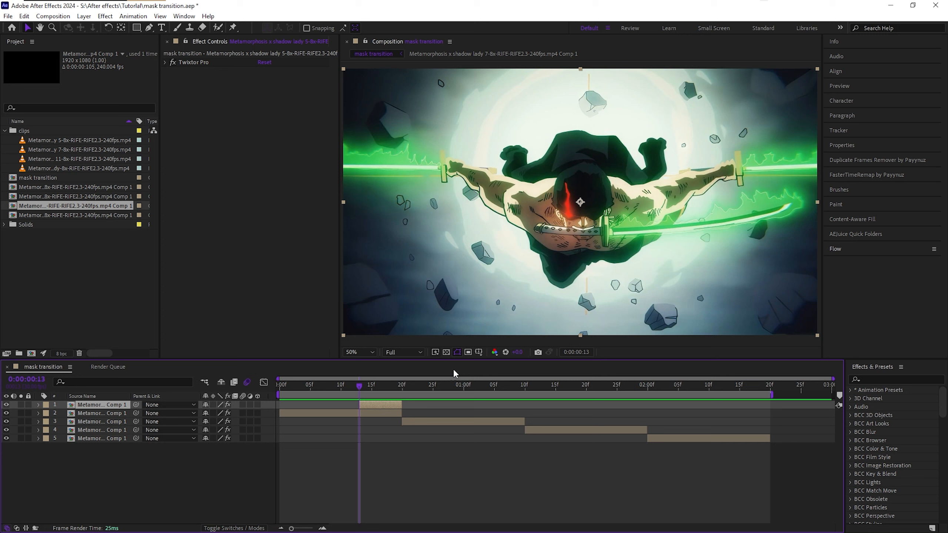
right_click(376, 411)
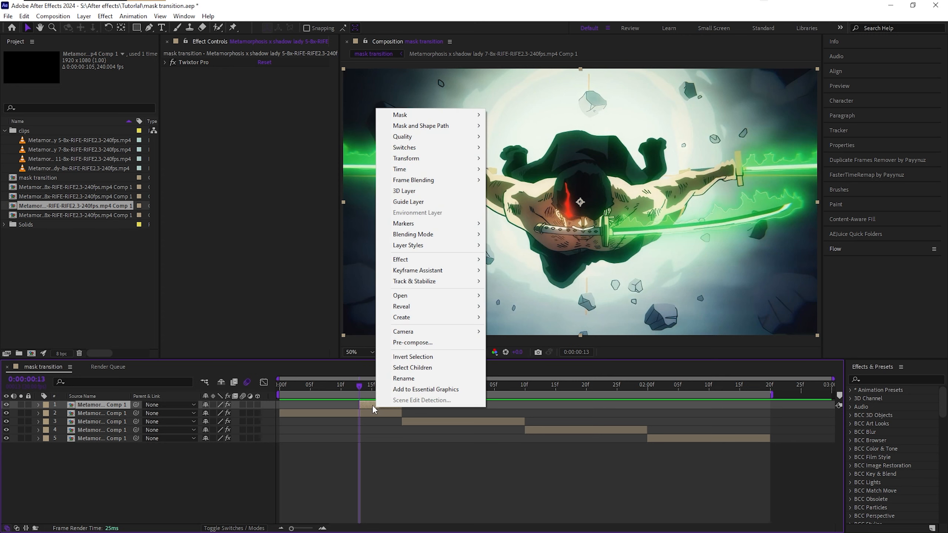
mouse_move(451, 173)
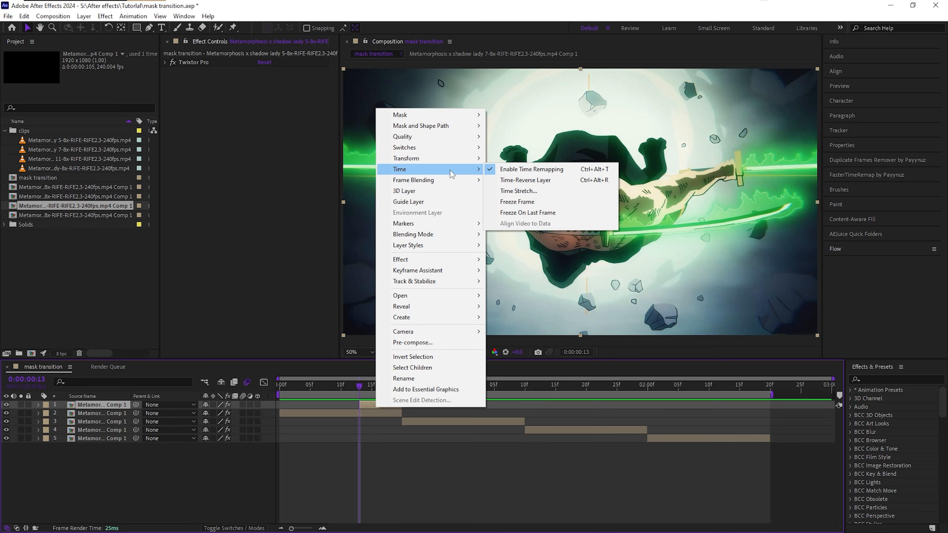
left_click(518, 202)
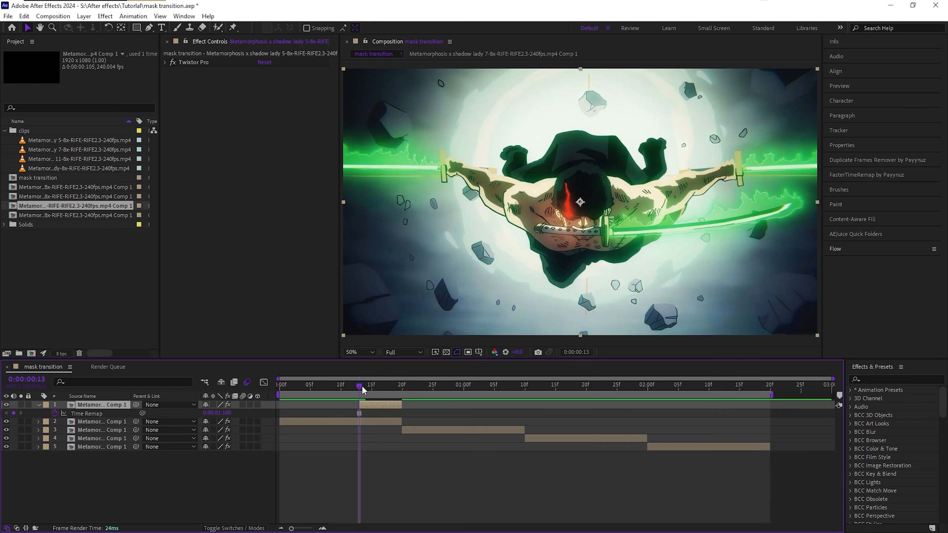
mouse_move(359, 386)
left_mouse_down()
mouse_move(419, 395)
mouse_move(373, 397)
left_mouse_up()
Open the frozen layer for rotoscoping and paint a Roto Brush selection over the swordsman and his swords
left_click(218, 28)
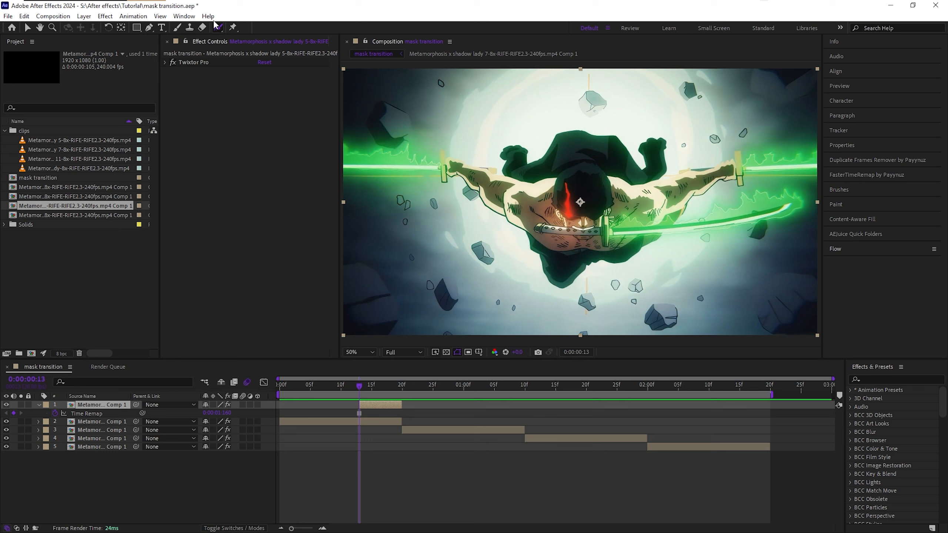
double_click(371, 404)
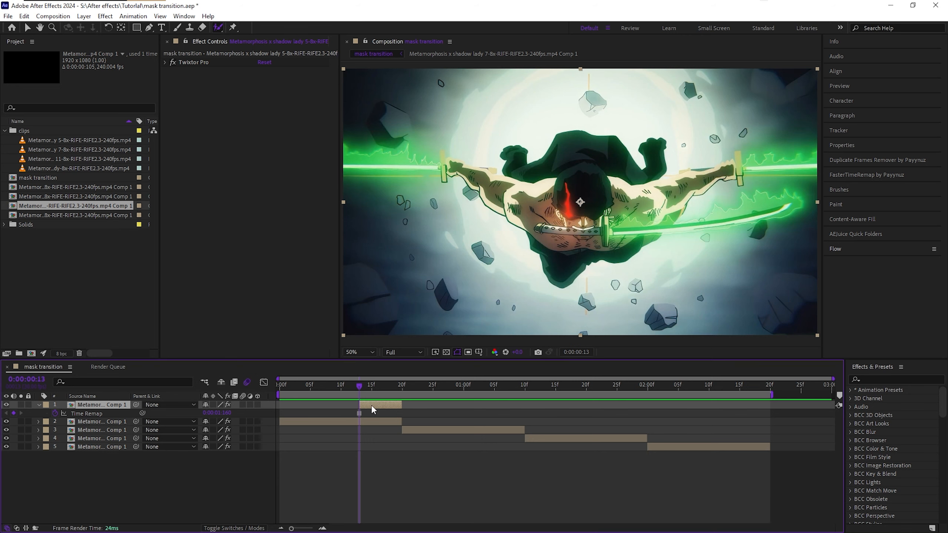
mouse_move(343, 146)
left_mouse_down()
mouse_move(439, 147)
mouse_move(484, 160)
mouse_move(553, 239)
mouse_move(569, 241)
mouse_move(711, 150)
mouse_move(644, 160)
mouse_move(651, 124)
left_mouse_up()
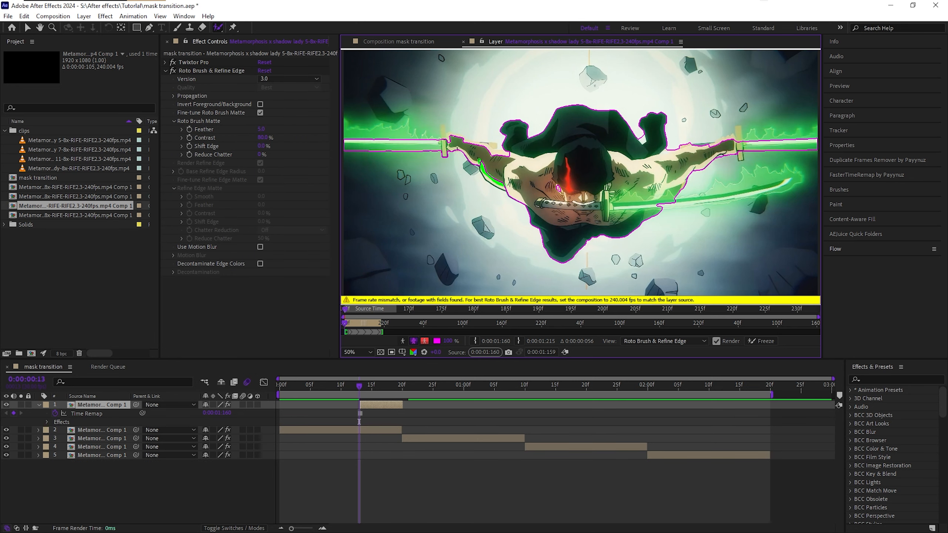
Extend the Roto Brush selection to the green sword flames, clean up its edges, freeze the matte and return to the composition
left_click_drag(377, 135, 412, 132)
mouse_move(654, 202)
left_mouse_down()
mouse_move(769, 188)
mouse_move(733, 190)
left_mouse_up()
left_click_drag(791, 178, 793, 178)
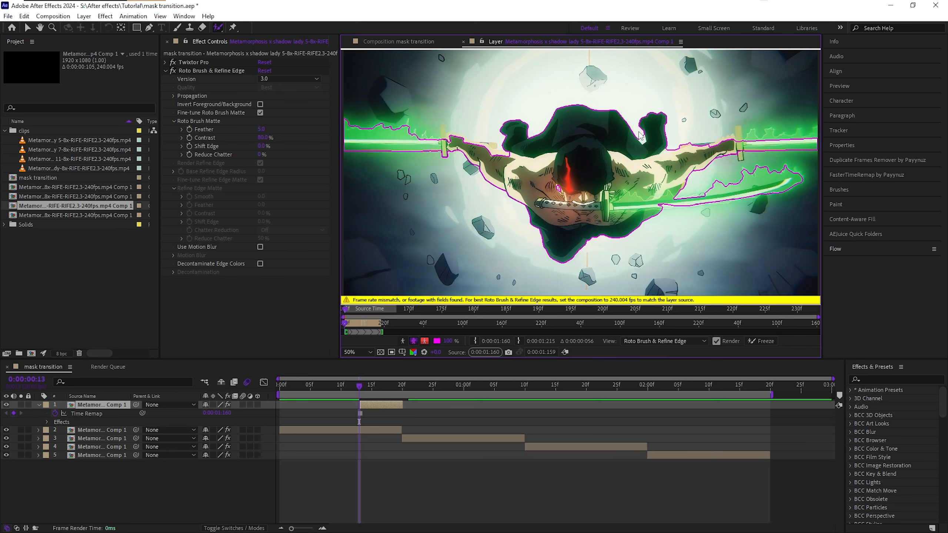
left_click_drag(642, 138, 643, 141)
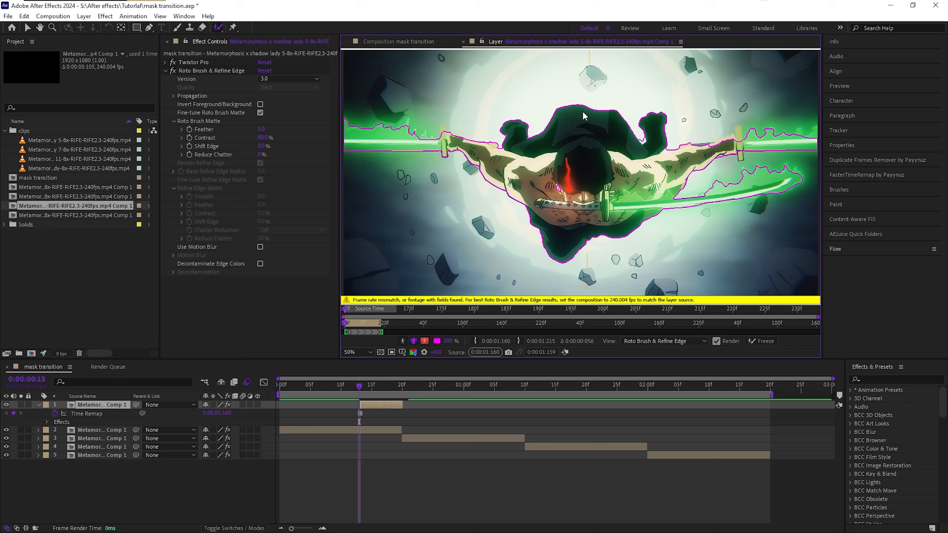
left_click(757, 341)
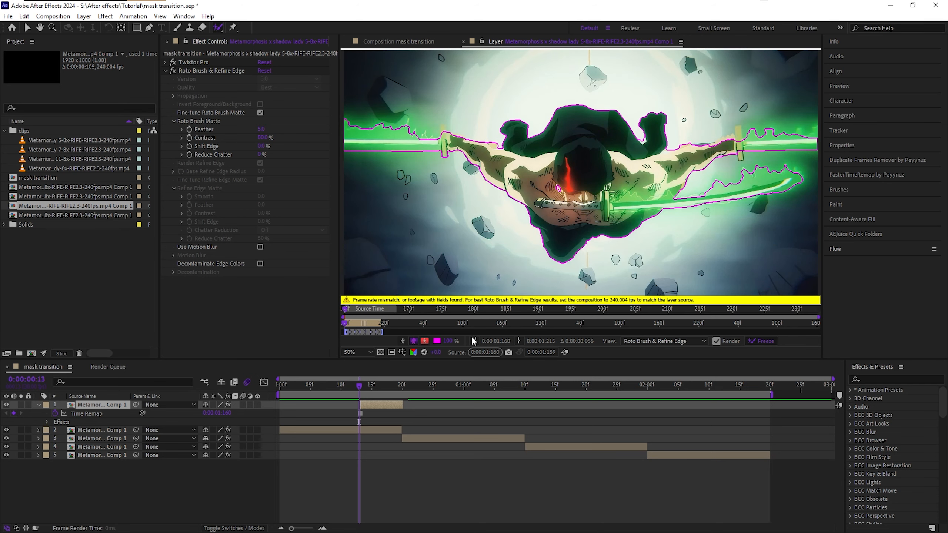
left_click(388, 43)
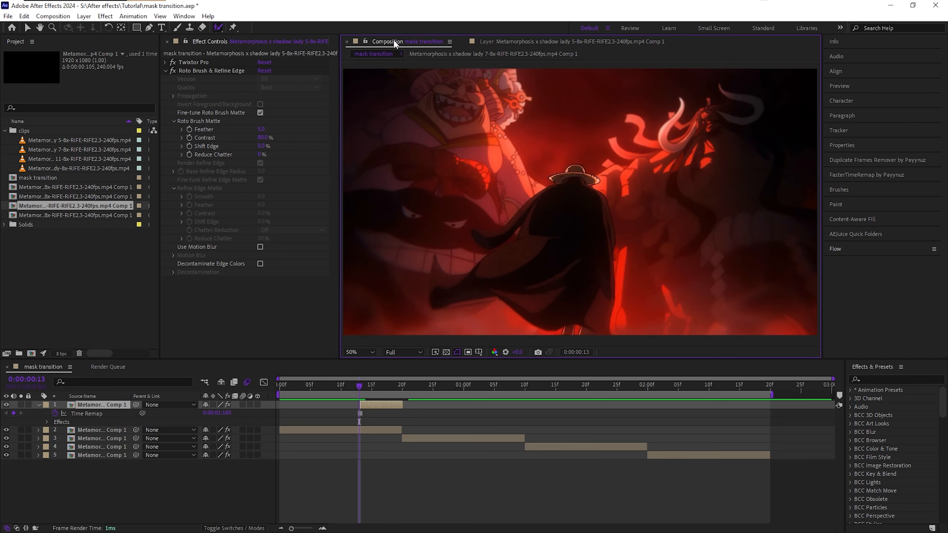
Align the cut-out layer precisely so it starts at frame 13 and ends at frame 20
left_click(323, 528)
key("equal")
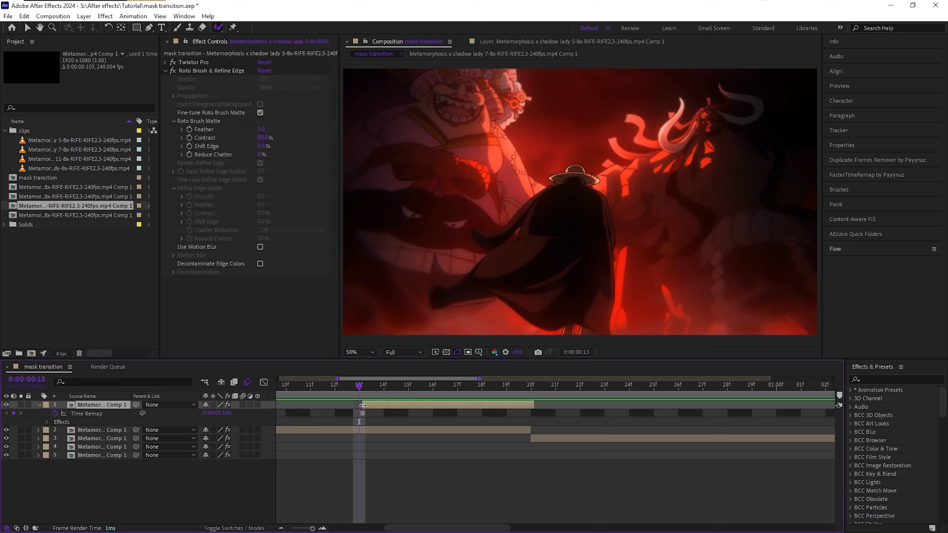
left_click_drag(358, 406, 357, 406)
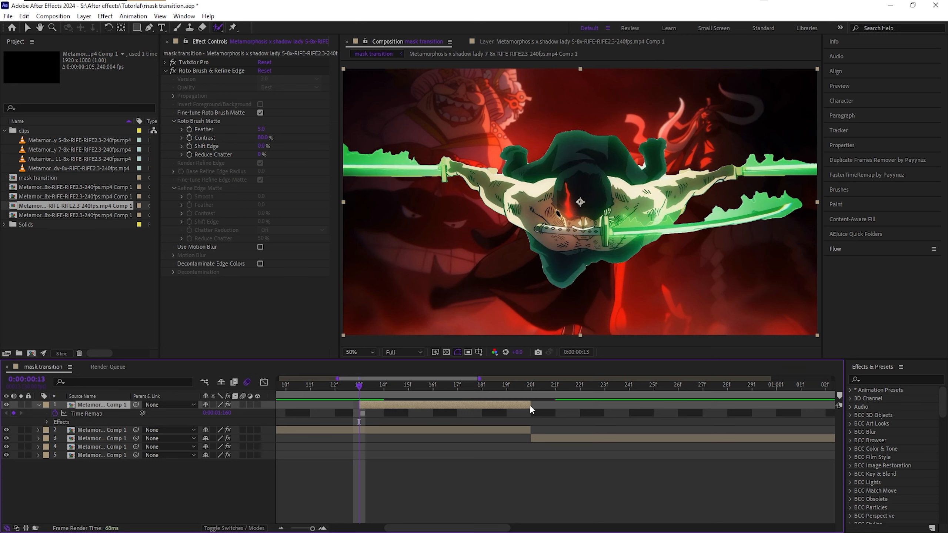
left_click(536, 394)
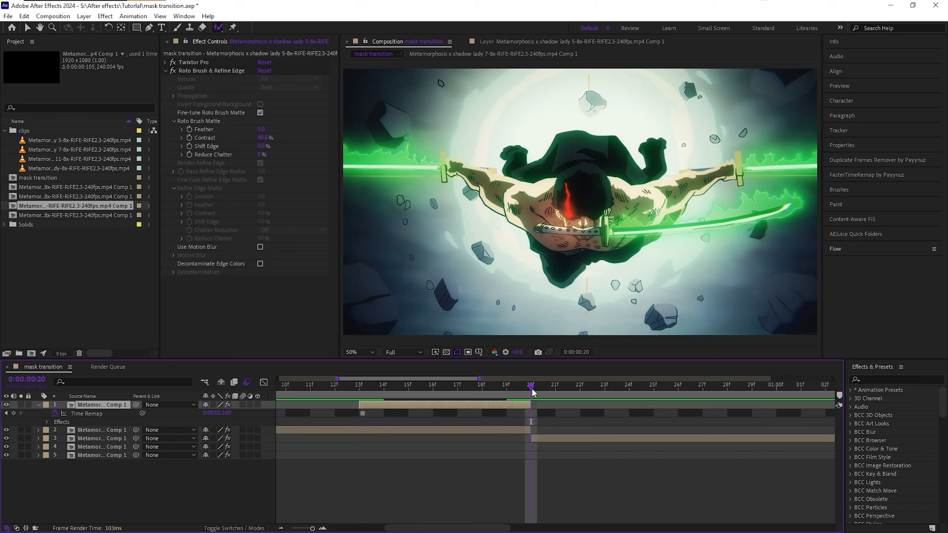
Keyframe the cut-out layer's Scale from 0% at frame 13 to 100% at frame 20
left_click_drag(533, 390, 360, 389)
left_click(362, 413)
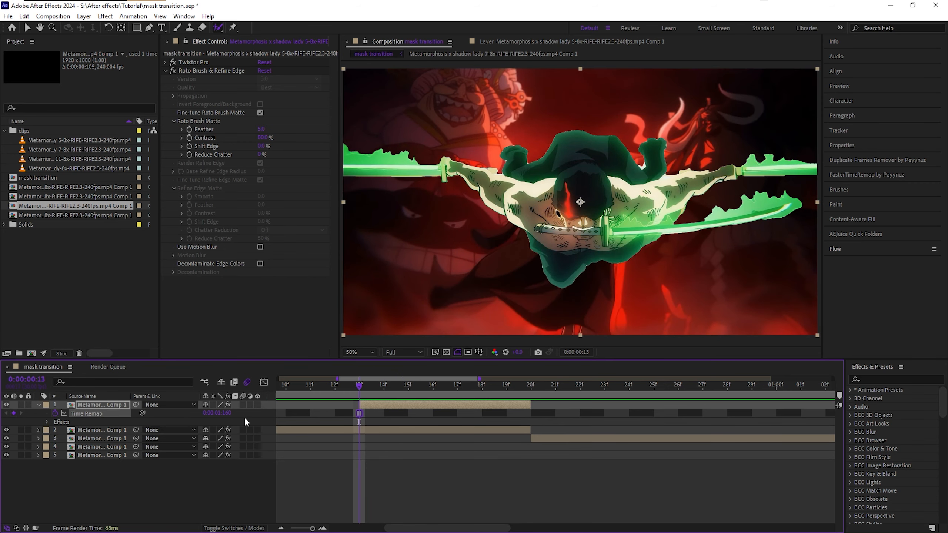
left_click(662, 194)
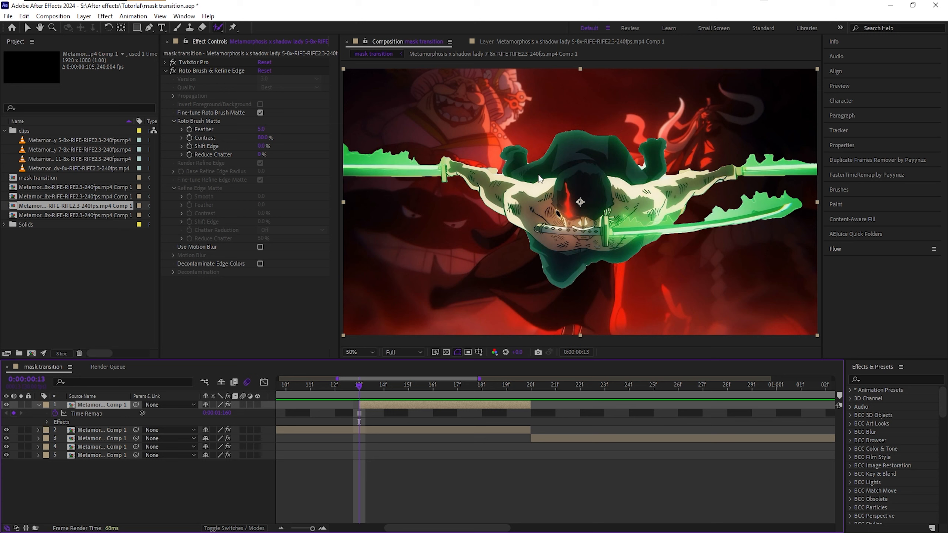
key("s")
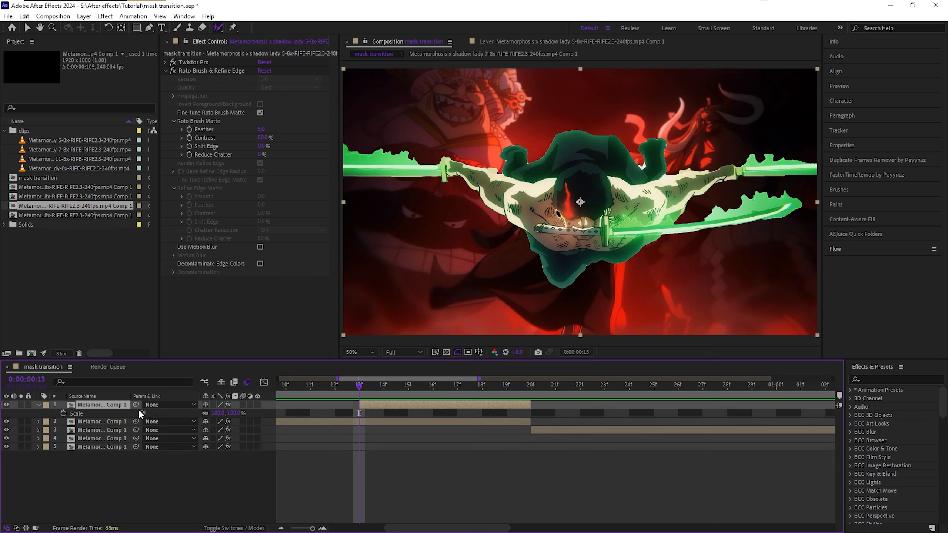
left_click(63, 413)
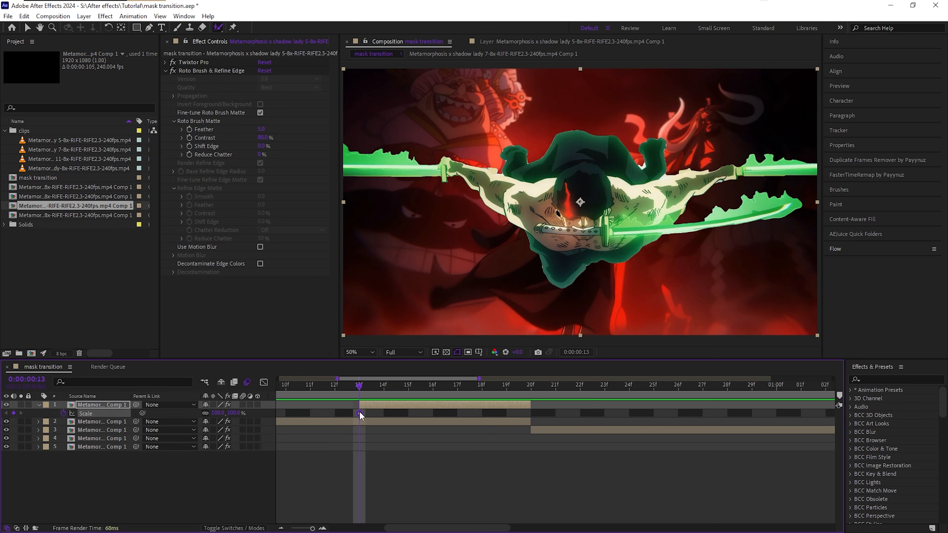
left_click_drag(359, 412, 359, 389)
type("0")
key("Return")
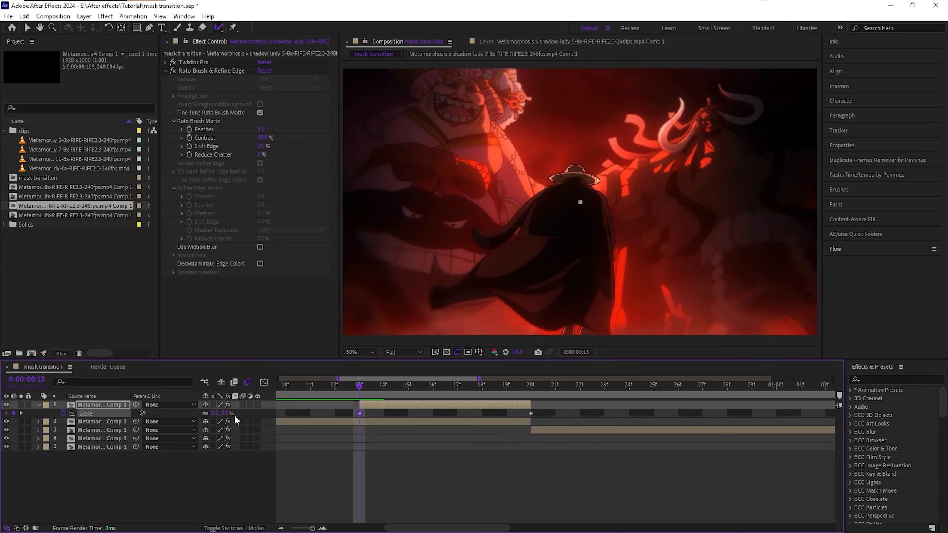
Select both Scale keyframes of the cut-out layer and play back the scale-up transition
left_click(375, 467)
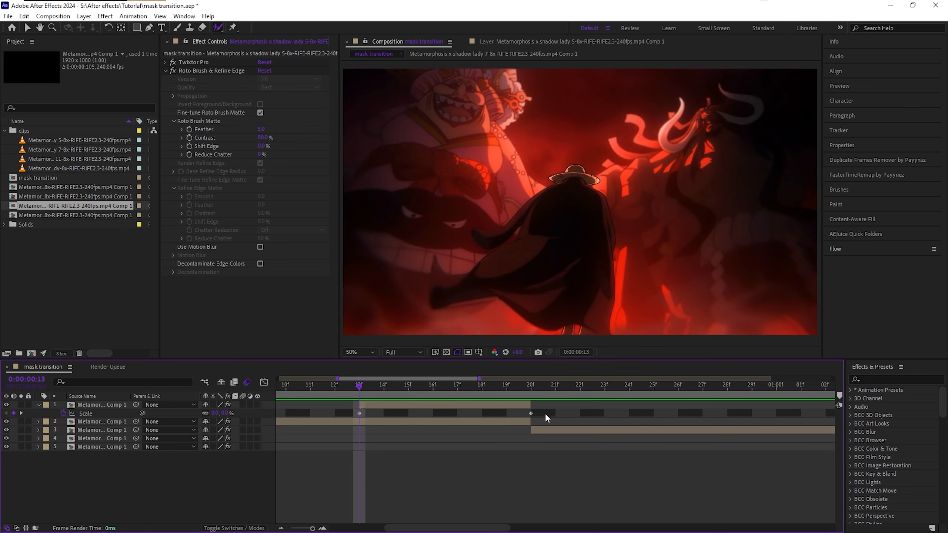
left_click_drag(545, 413, 339, 420)
left_click_drag(346, 385, 399, 404)
key("space")
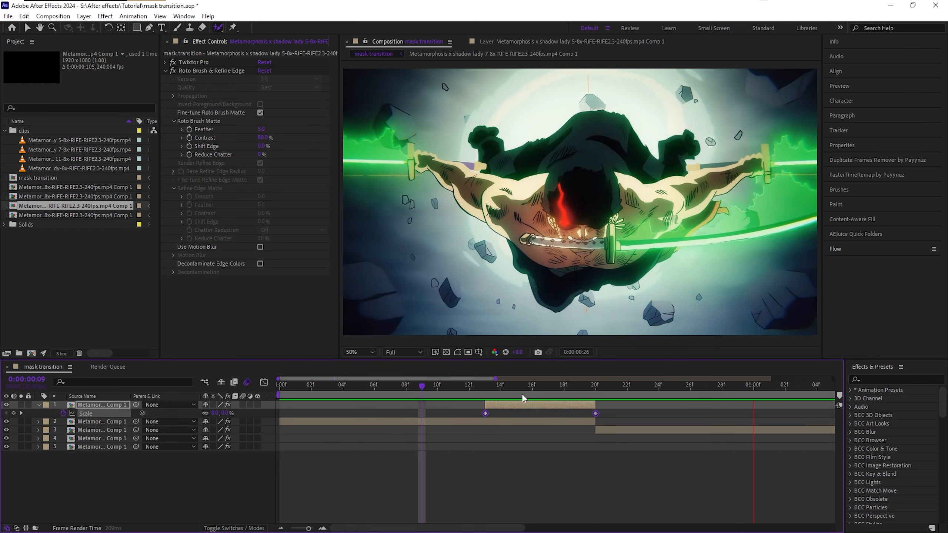
key("space")
left_click(417, 393)
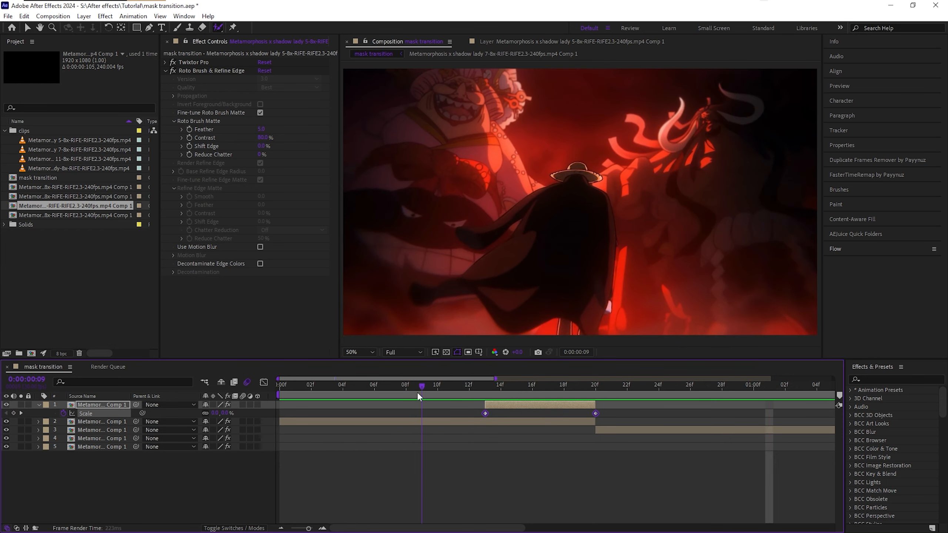
left_click_drag(417, 392, 485, 388)
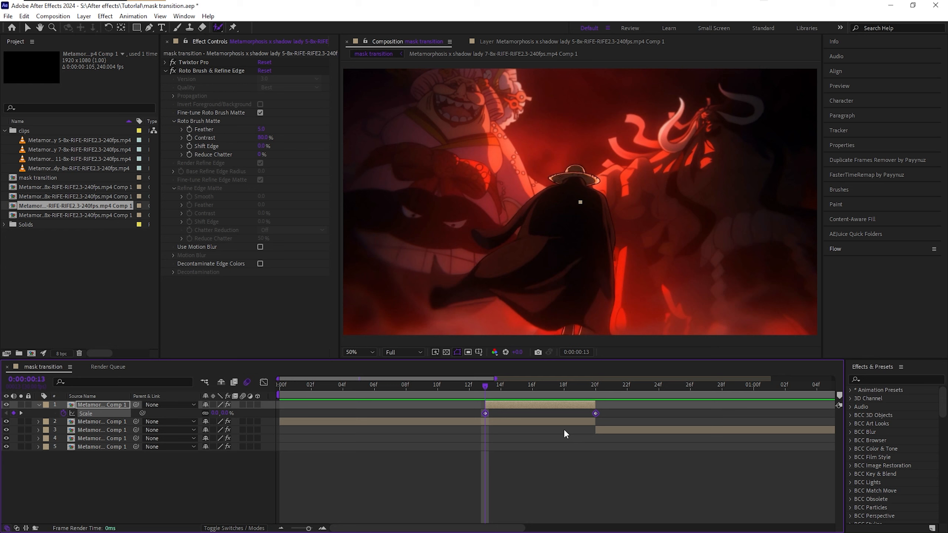
Easy-ease the Scale keyframes and shape their value curve to rise steeply at frame 13 and flatten gradually towards frame 20
key("F9")
key("shift+F3")
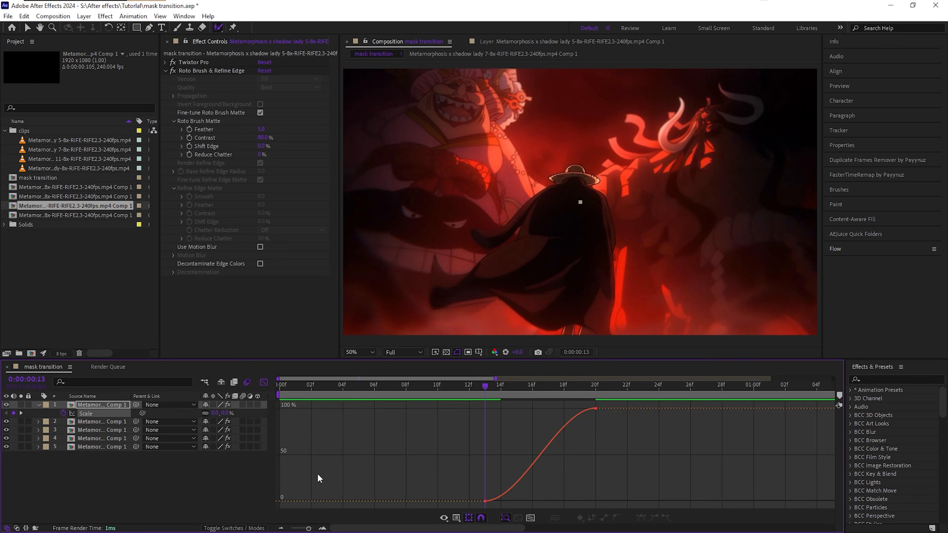
left_click(323, 528)
left_click_drag(420, 472, 434, 457)
left_click_drag(555, 408, 520, 411)
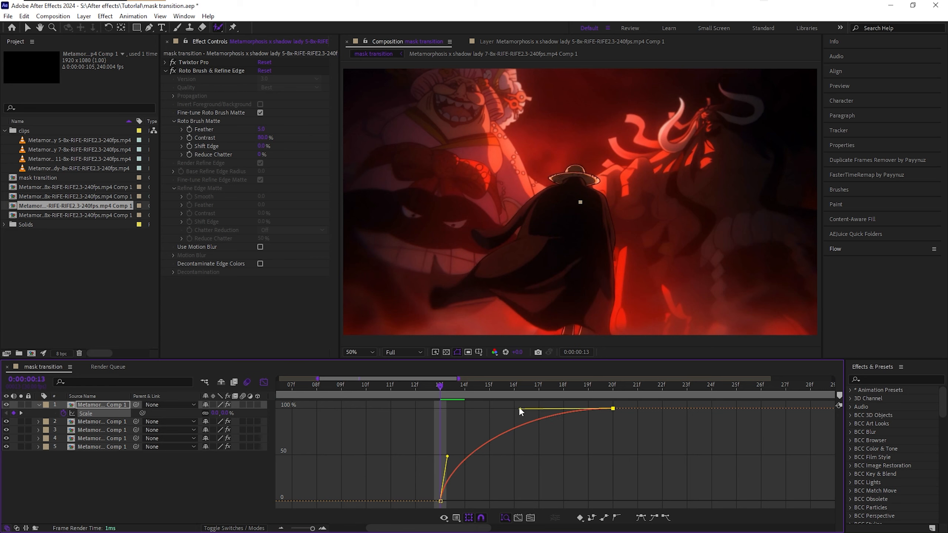
left_click(469, 414)
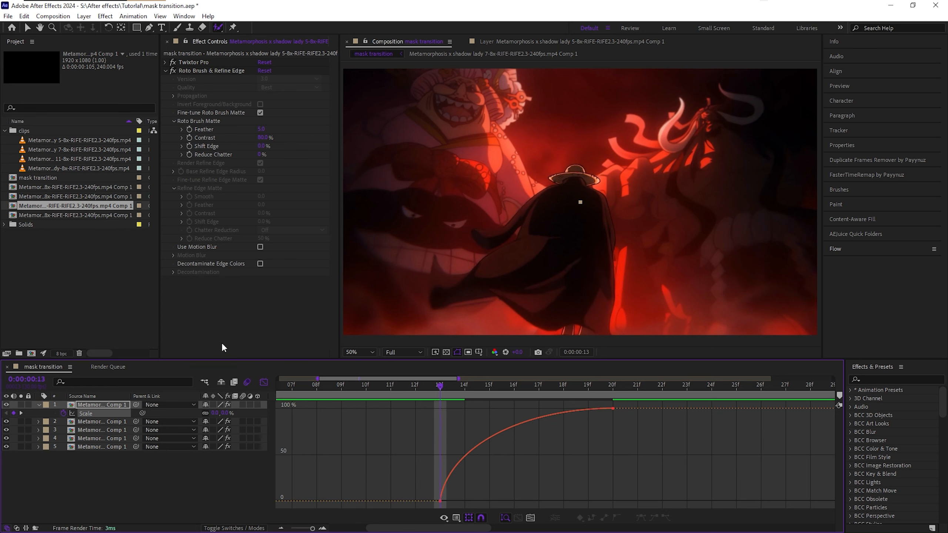
Play back the eased mask transition from around frame 6 into the second clip
left_click(327, 389)
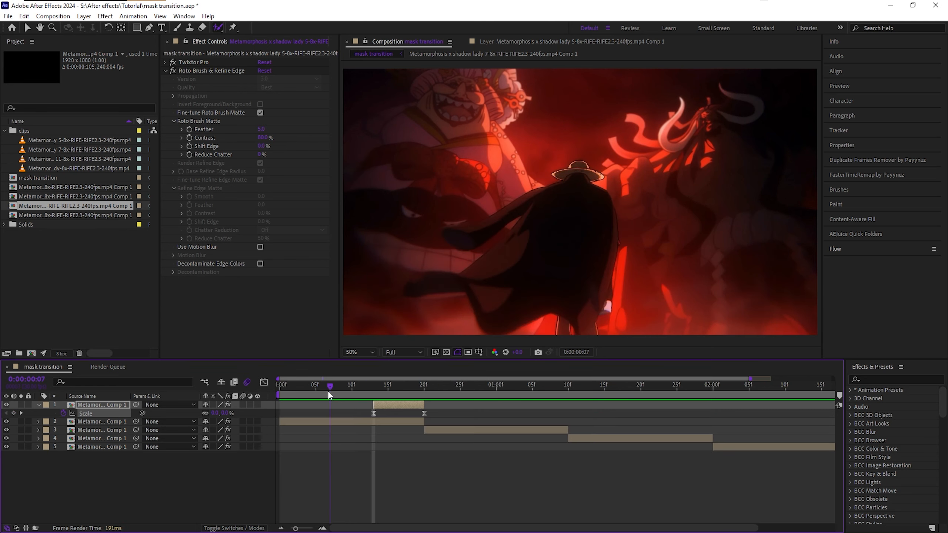
left_click(450, 423)
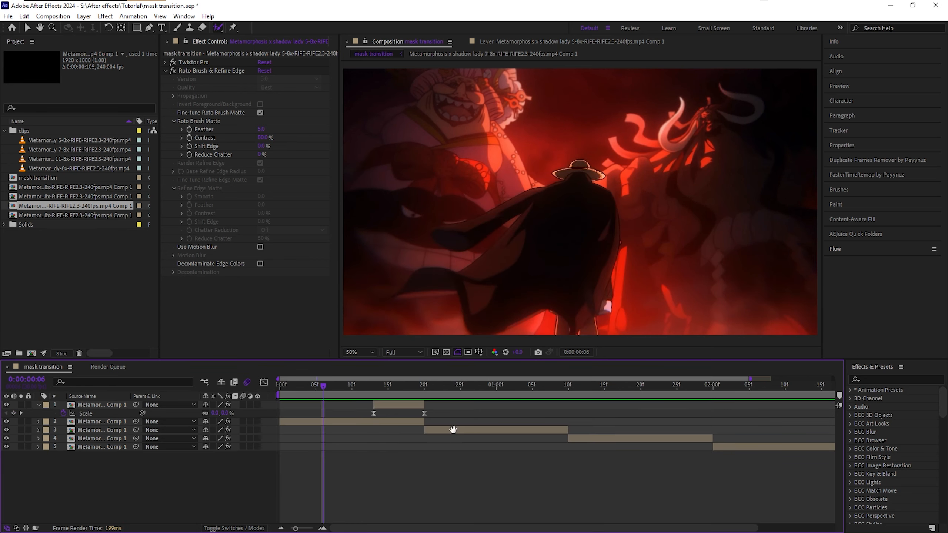
key("space")
key("space")
key("space")
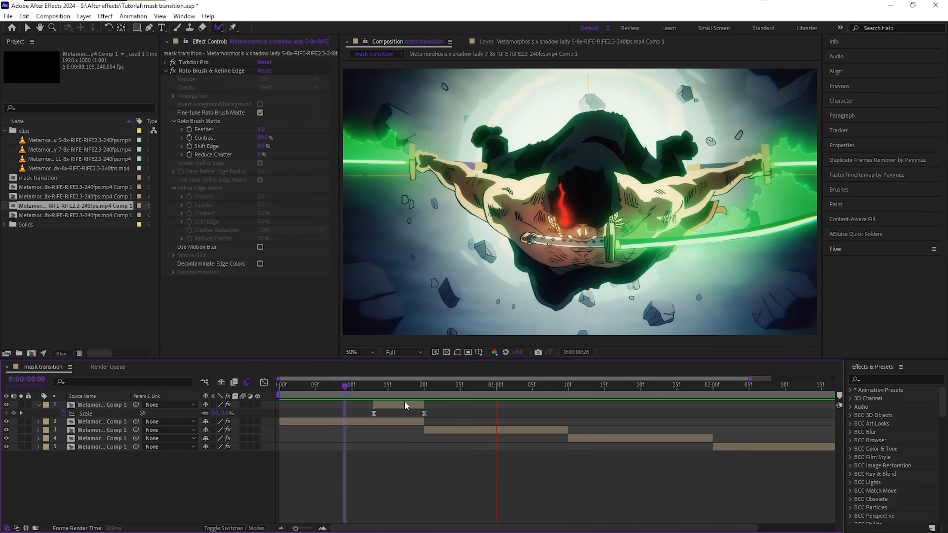
Enable motion blur on the cut-out layer
left_click_drag(395, 388, 365, 396)
left_click(384, 405)
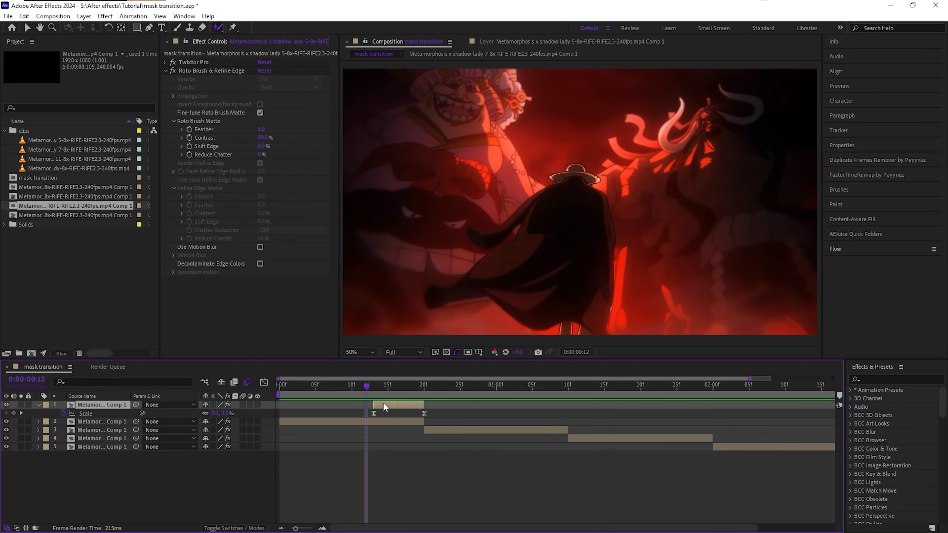
left_click(243, 405)
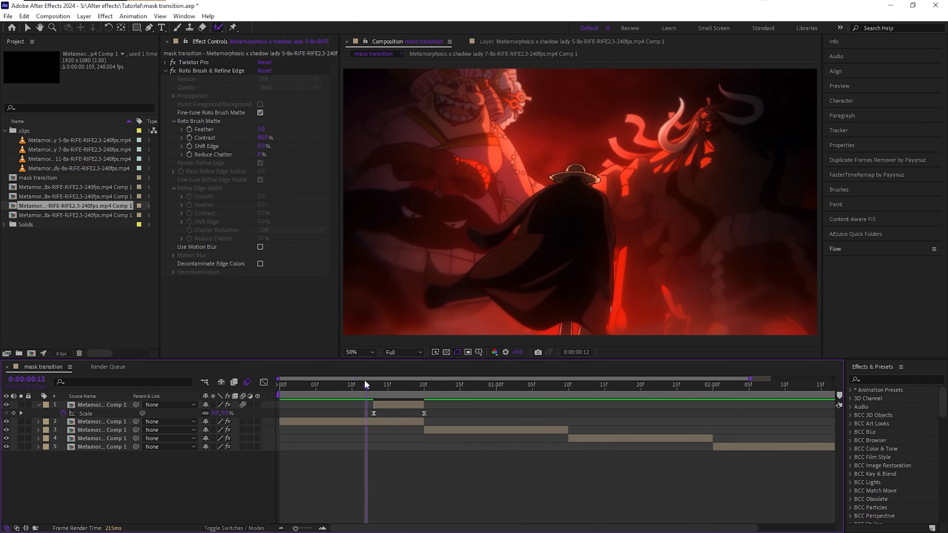
Play back the motion-blurred mask transition from several points before frame 13 and from the composition's start
left_click(355, 388)
key("space")
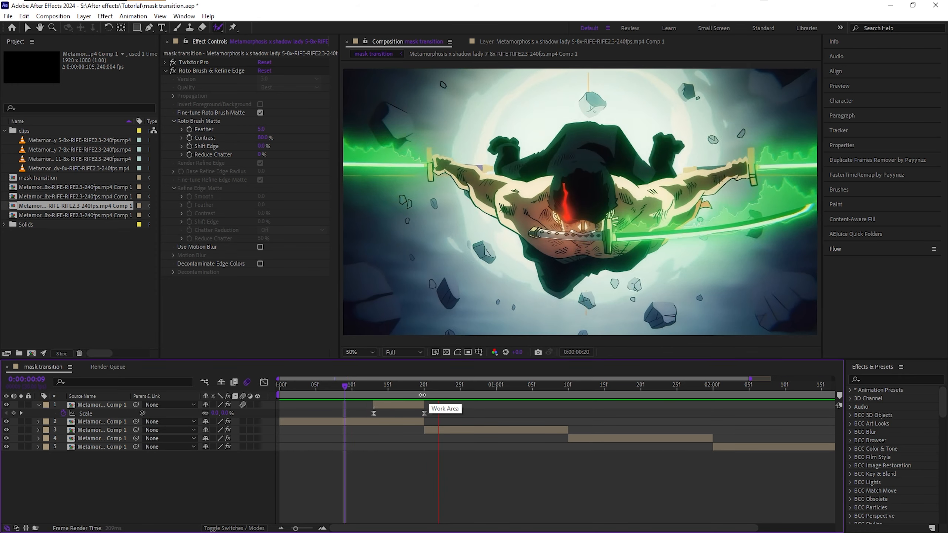
left_click(330, 389)
key("space")
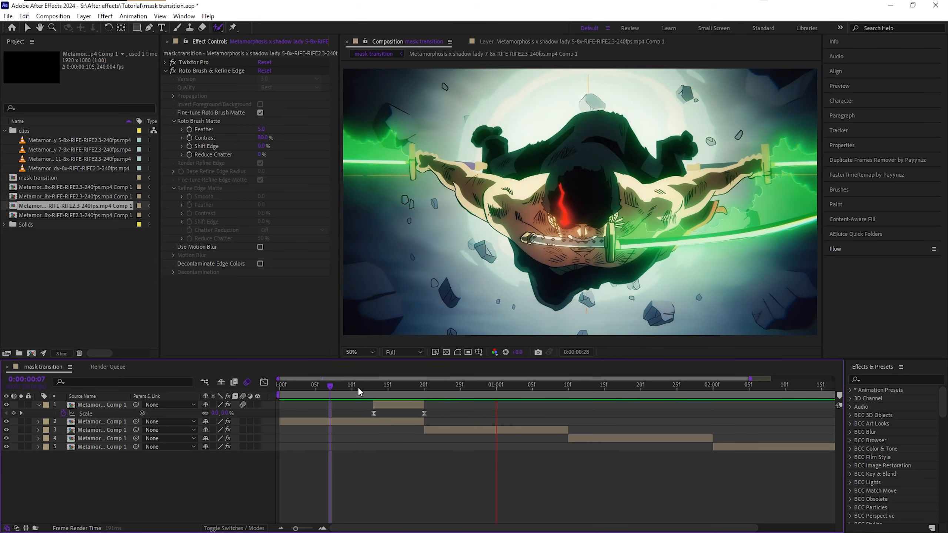
left_click(359, 388)
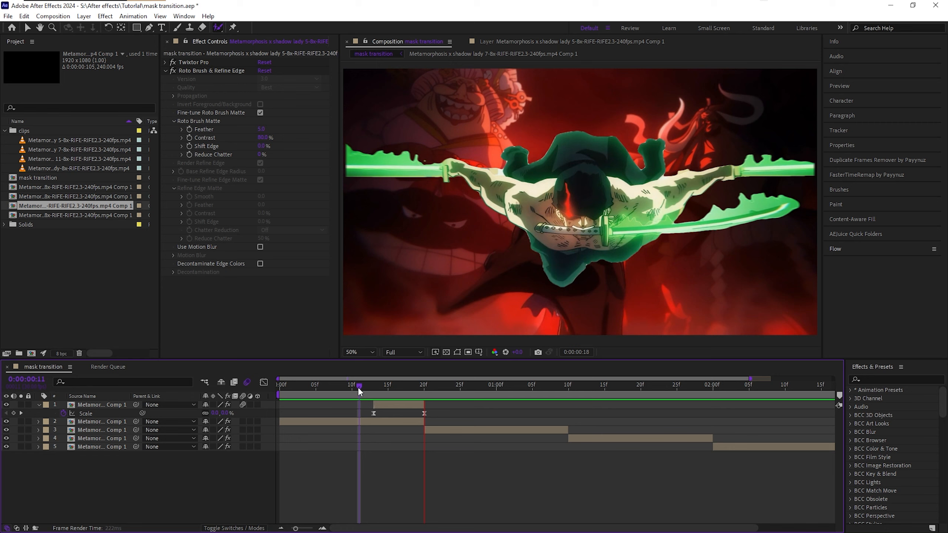
key("space")
left_click_drag(397, 384, 258, 387)
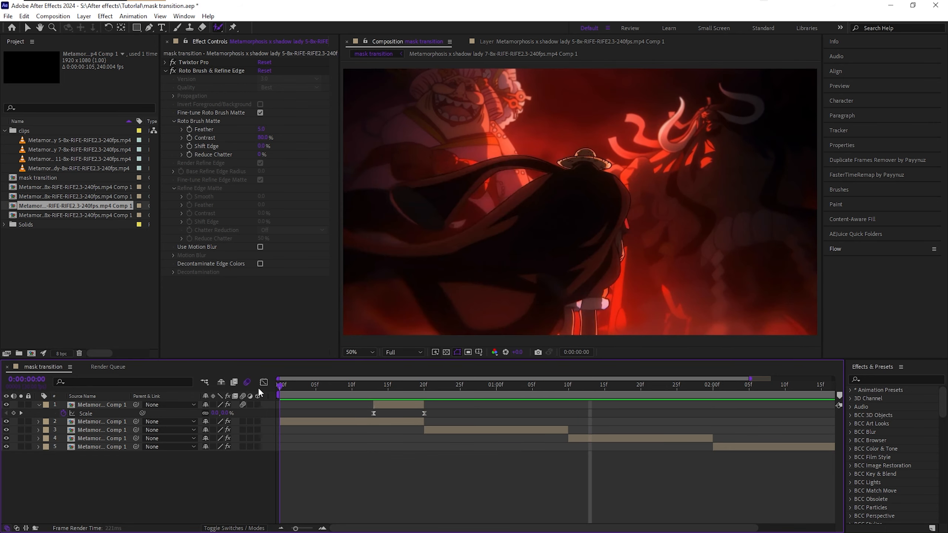
key("space")
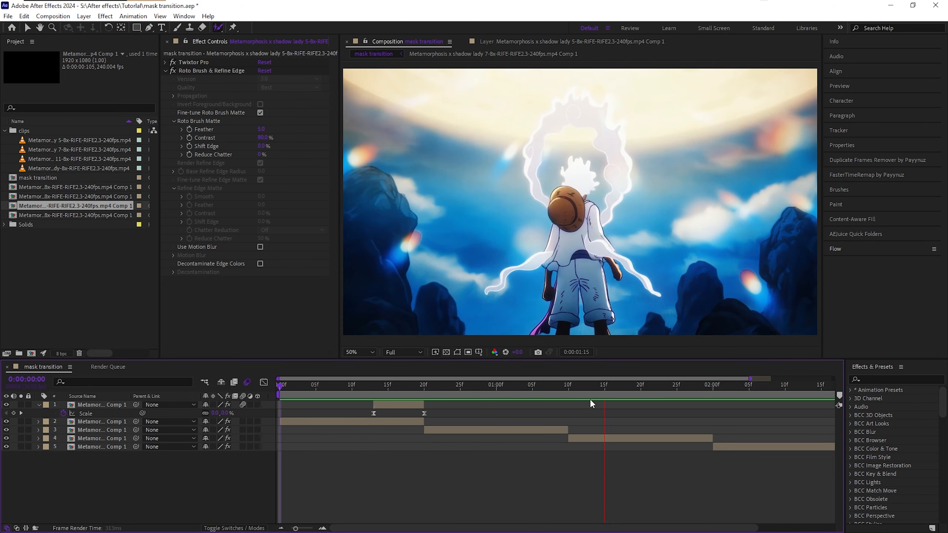
key("space")
Duplicate the third clip's layer with the current time at its first frame, 0:00:01:10
left_click(595, 438)
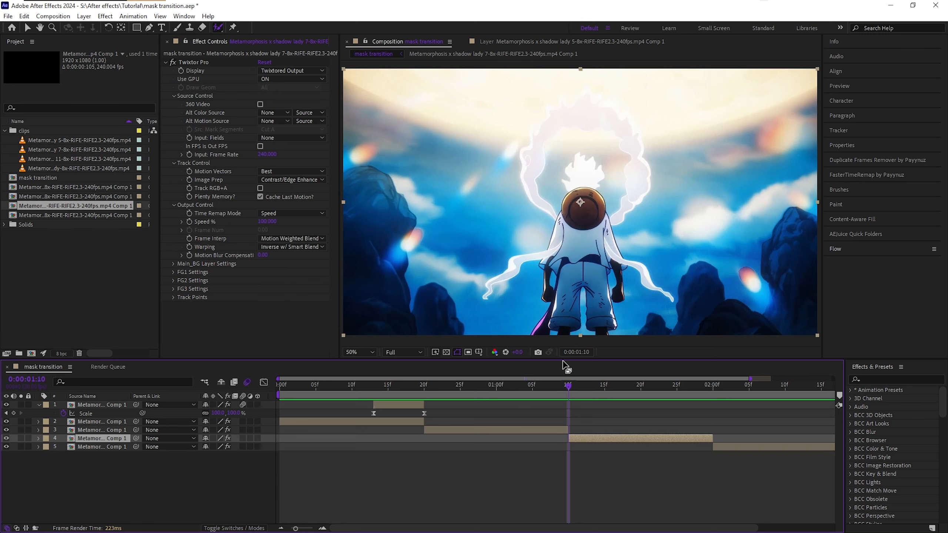
left_click(323, 528)
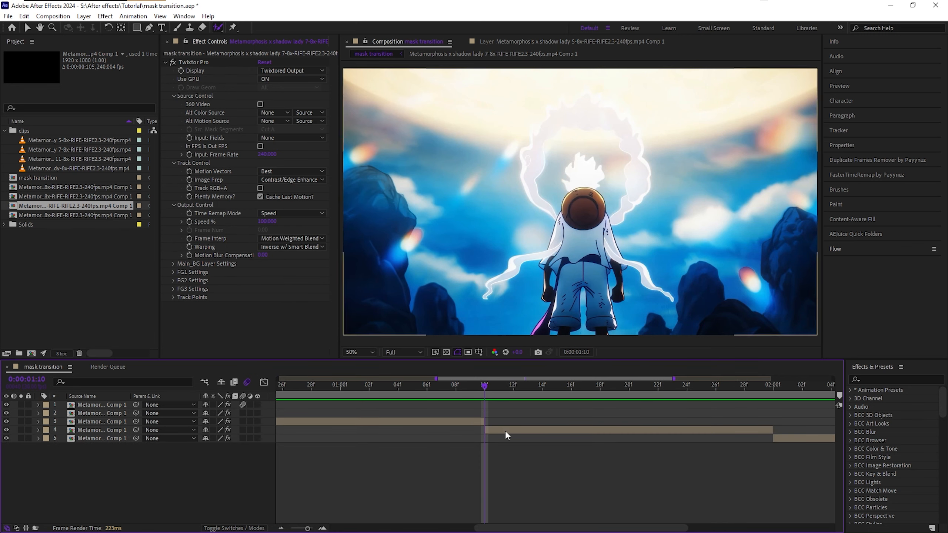
left_click(505, 430)
key("ctrl+d")
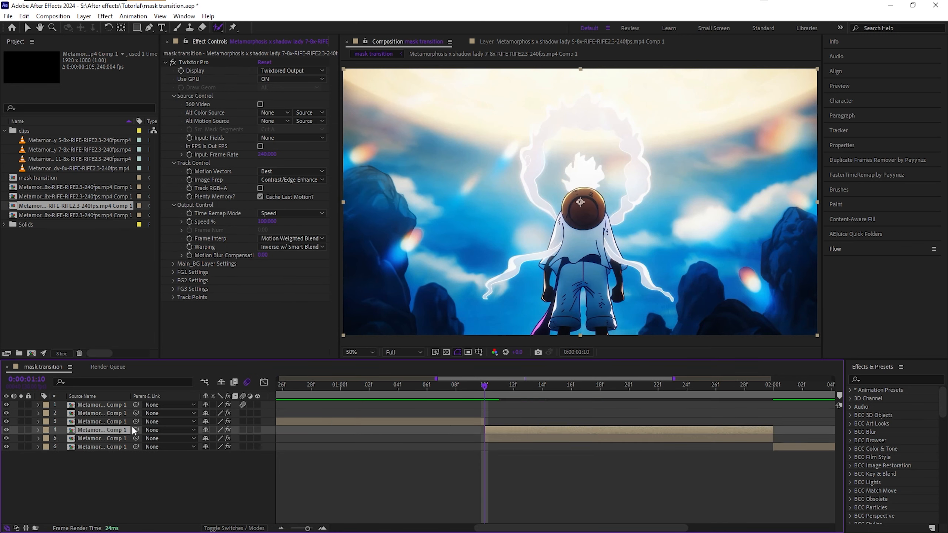
Freeze the duplicate on its frame at 0:00:01:10 and move it above the second clip in the layer stack
right_click(507, 434)
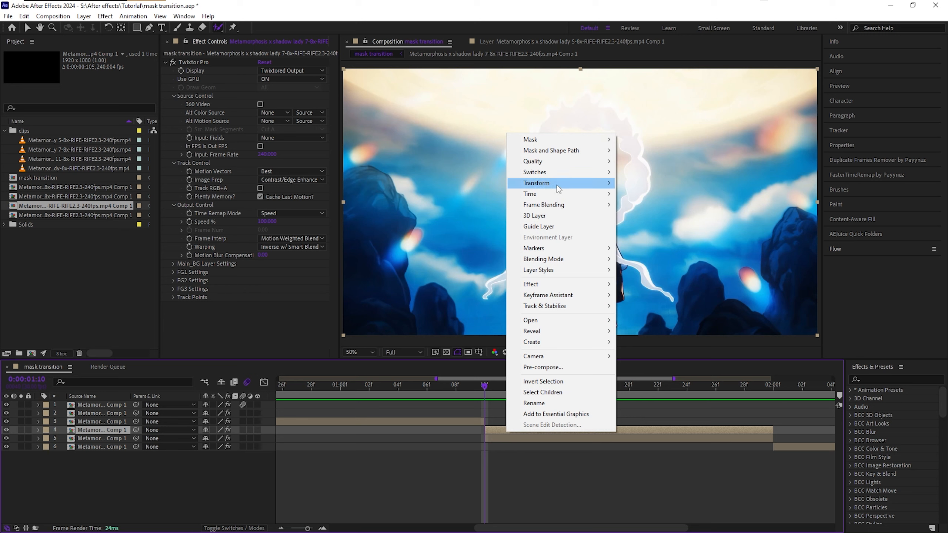
mouse_move(554, 194)
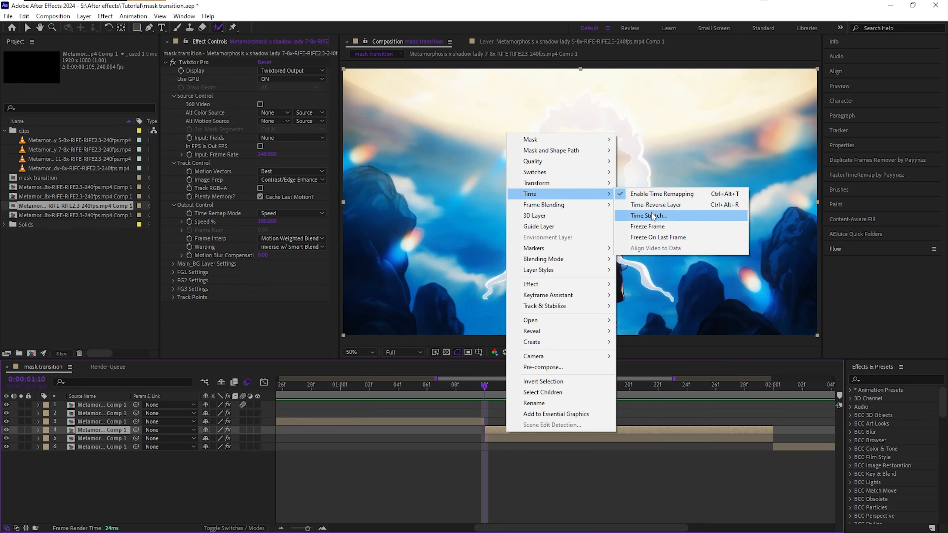
left_click(651, 227)
key("ctrl+]")
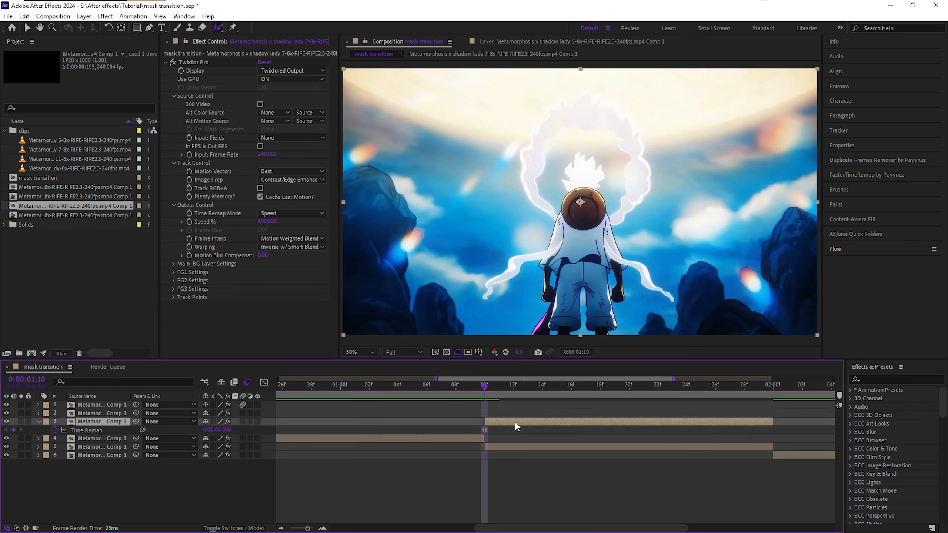
Shift the frozen duplicate earlier in time so it starts at 0:00:01:02, over the end of the second clip
left_click_drag(515, 421, 436, 421)
left_click_drag(308, 529, 281, 524)
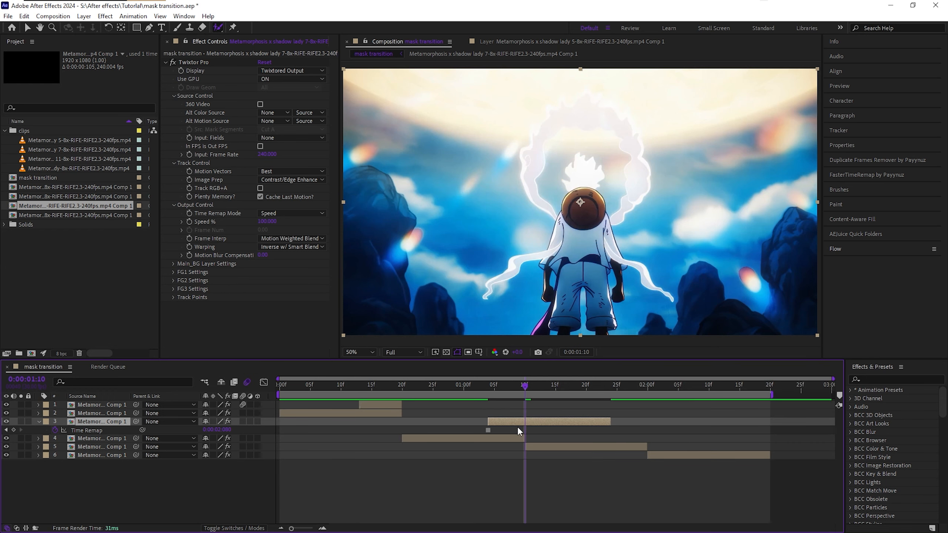
left_click(468, 413)
left_click_drag(511, 422, 500, 422)
left_click(415, 454)
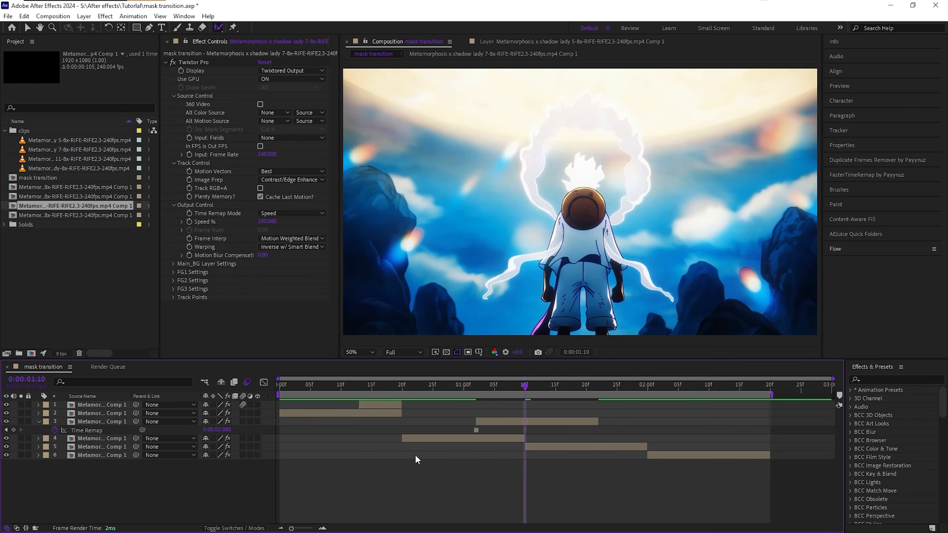
Split the frozen layer at 0:00:01:10 and delete the part after the cut
left_click(325, 528)
left_click(524, 422)
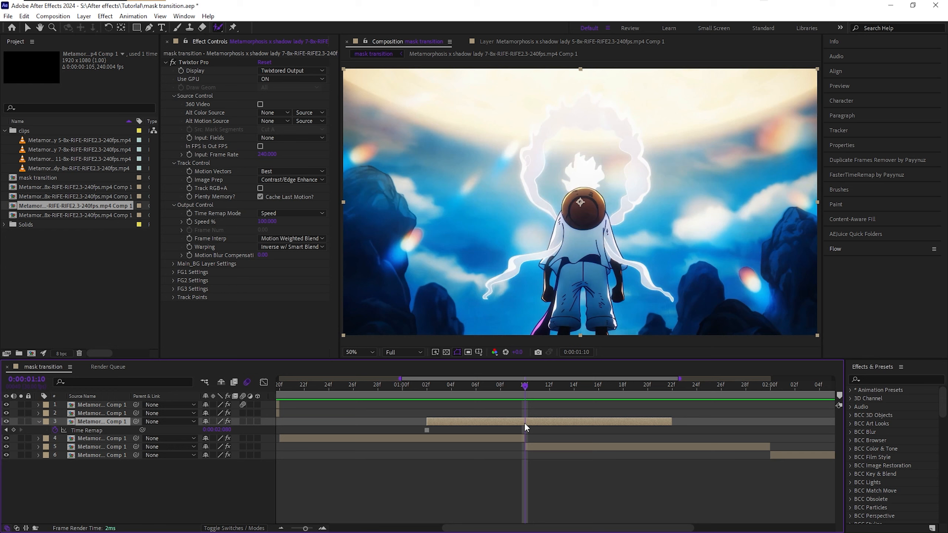
key("ctrl+shift+d")
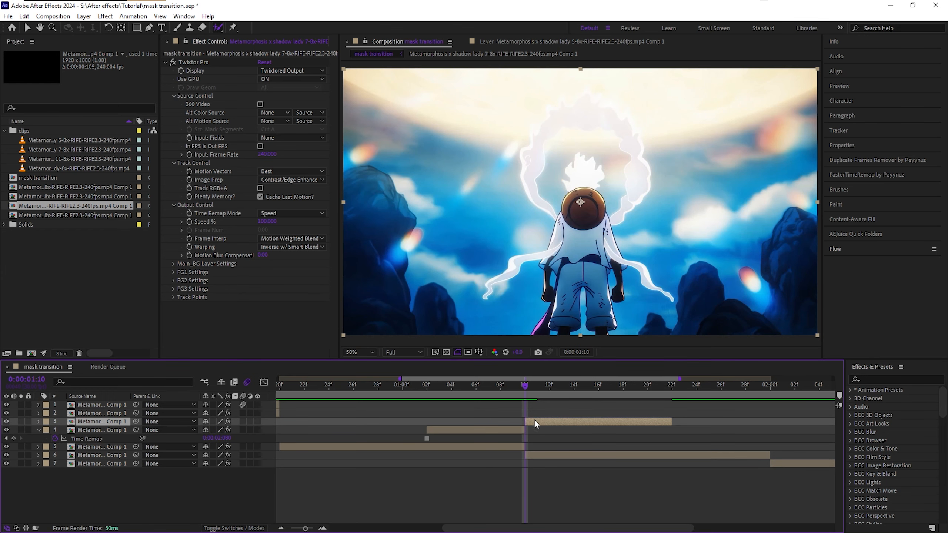
key("Delete")
Cut out the white-clad character and ring on the frozen layer at 0:00:01:02 with Roto Brush, freeze the matte, and return to the composition
left_click_drag(525, 393, 427, 396)
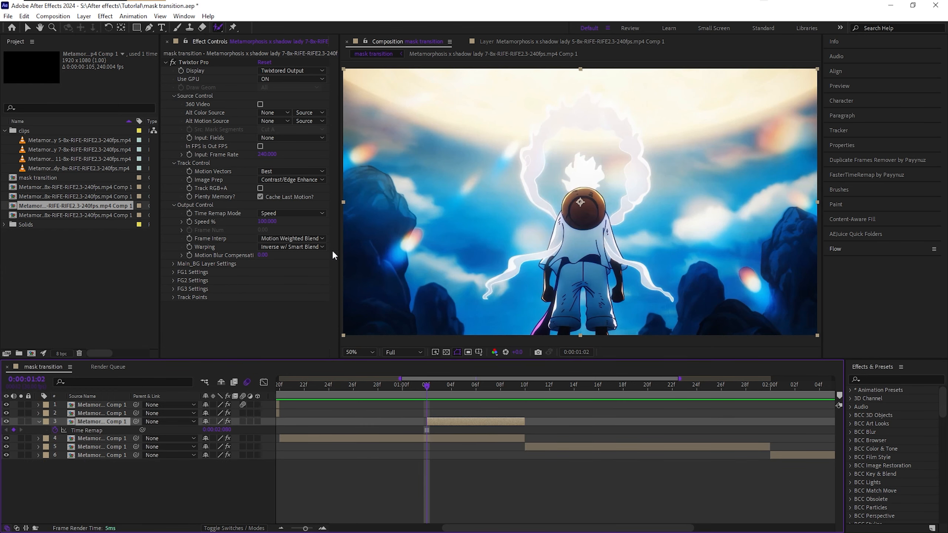
left_click_drag(304, 528, 291, 528)
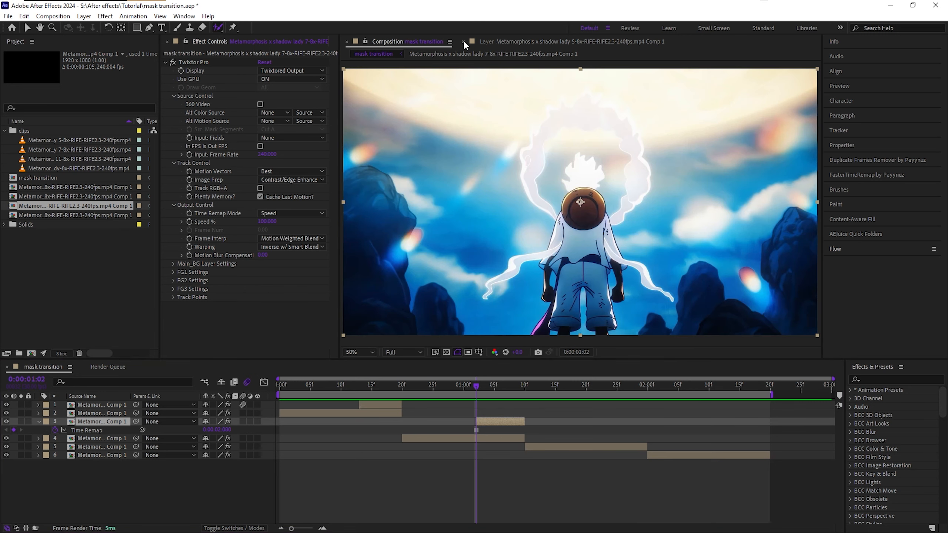
double_click(484, 422)
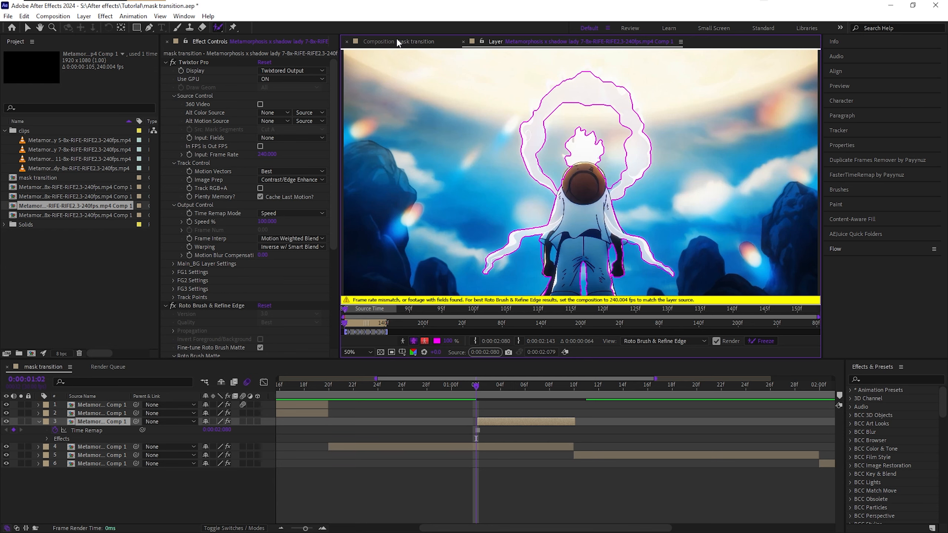
left_click(394, 41)
left_click(463, 42)
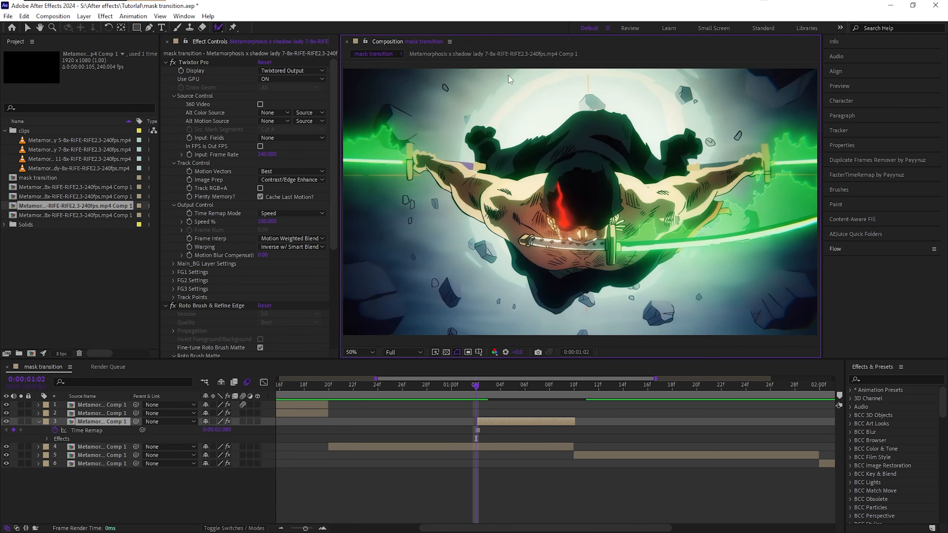
Adjust the cut-out layer's start and end so it spans exactly 0:00:01:02 to 0:00:01:10
left_click(323, 528)
left_click_drag(477, 423, 476, 423)
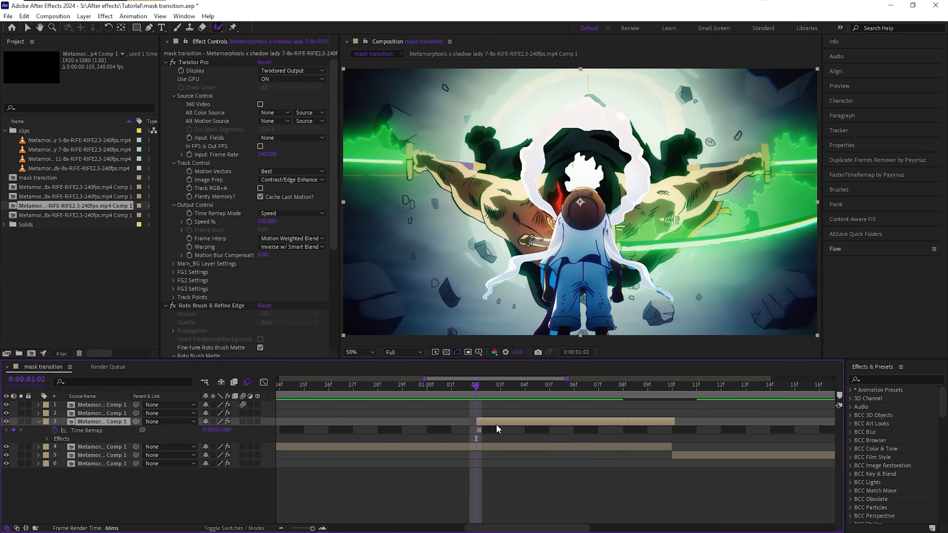
left_click_drag(677, 421, 672, 421)
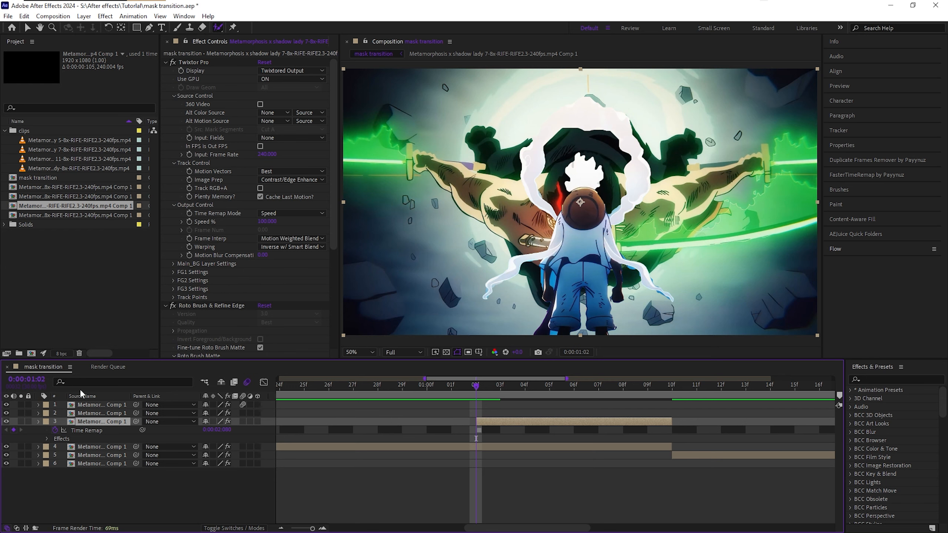
Separate the cut-out layer's Position into individual X and Y dimensions
key("p")
right_click(75, 430)
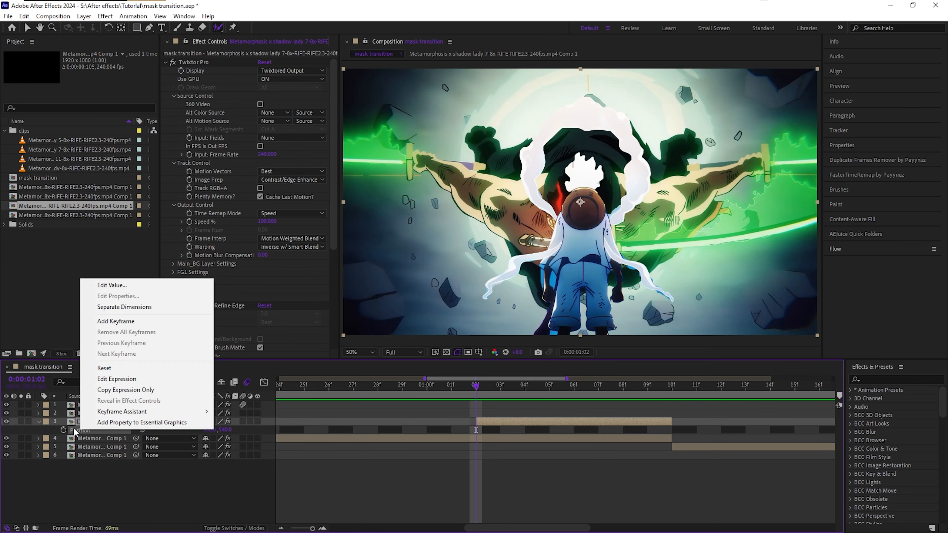
left_click(124, 306)
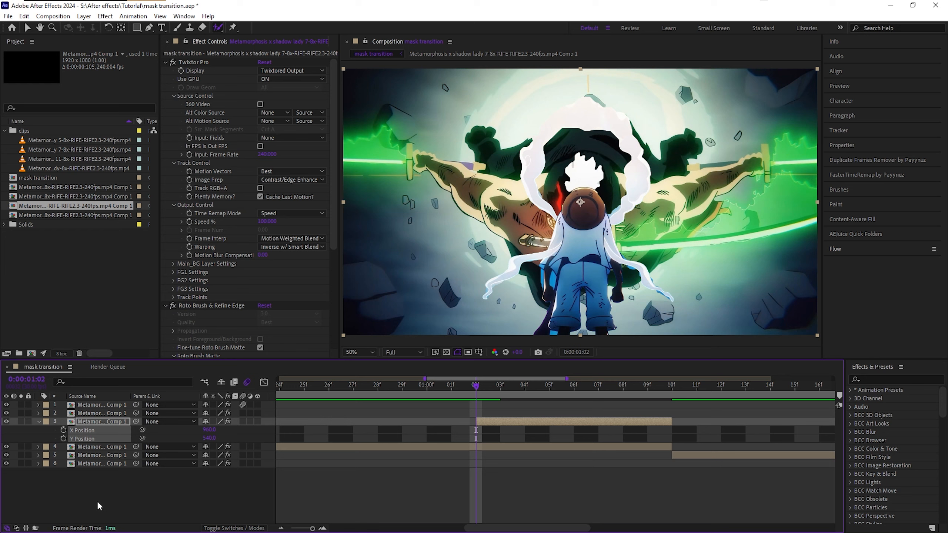
Move the cut-out above the frame with a Y Position of -540 and keyframe it at 0:00:01:02
left_click_drag(210, 437, 277, 441)
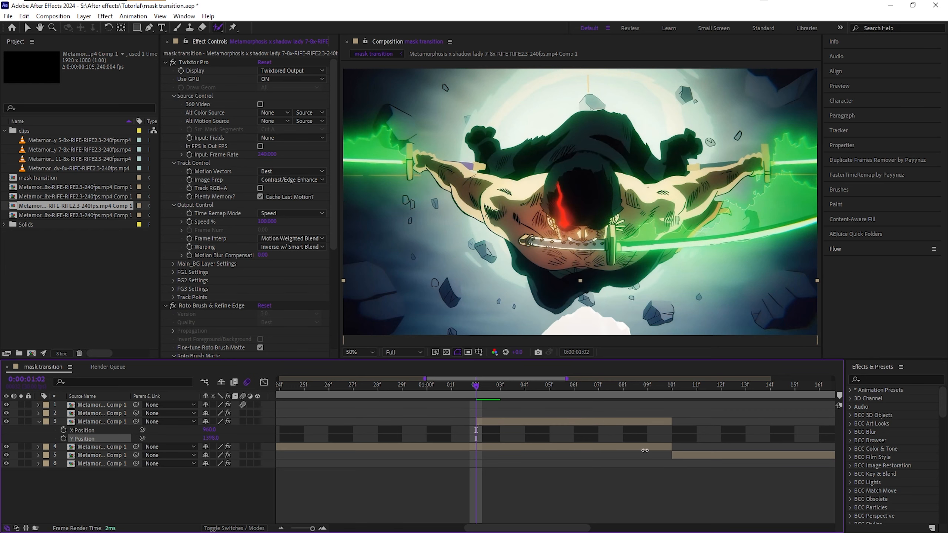
left_click_drag(679, 447, 0, 439)
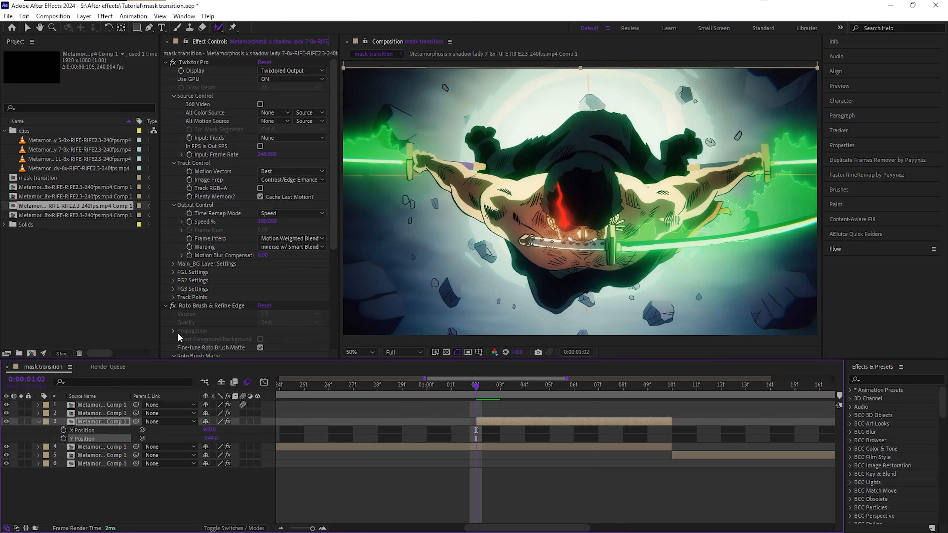
left_click(211, 438)
key("Return")
left_click(63, 439)
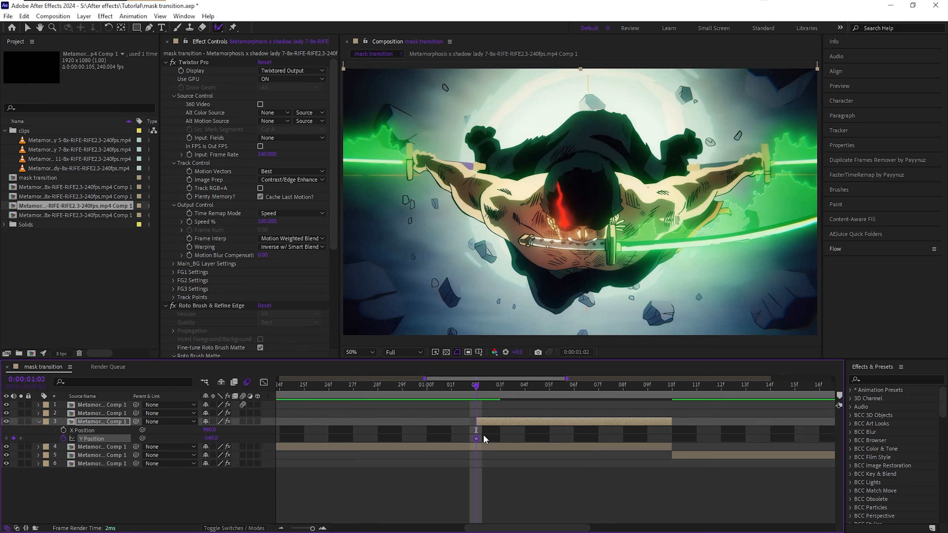
Keyframe the cut-out layer's Y Position at 540 at 0:00:01:10
left_click_drag(477, 387, 670, 396)
left_click(211, 438)
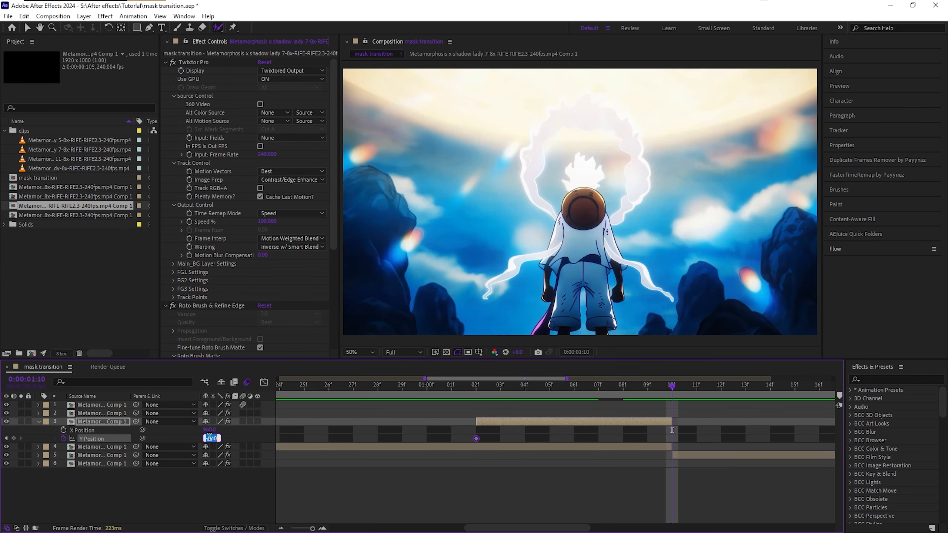
type("540")
key("Return")
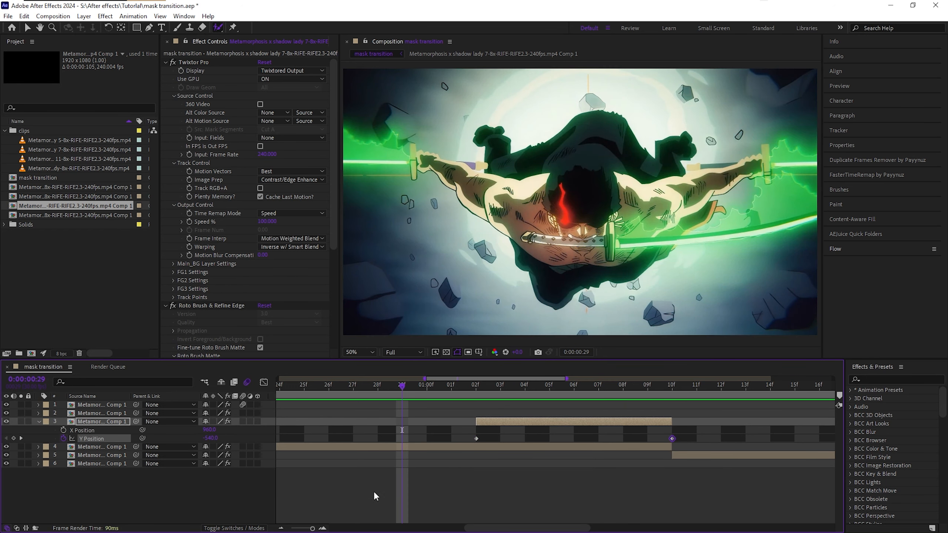
Easy-ease both Y Position keyframes and shape their value curve to rise steeply at 0:00:01:02 and flatten gradually towards 0:00:01:10
left_click_drag(313, 529, 306, 528)
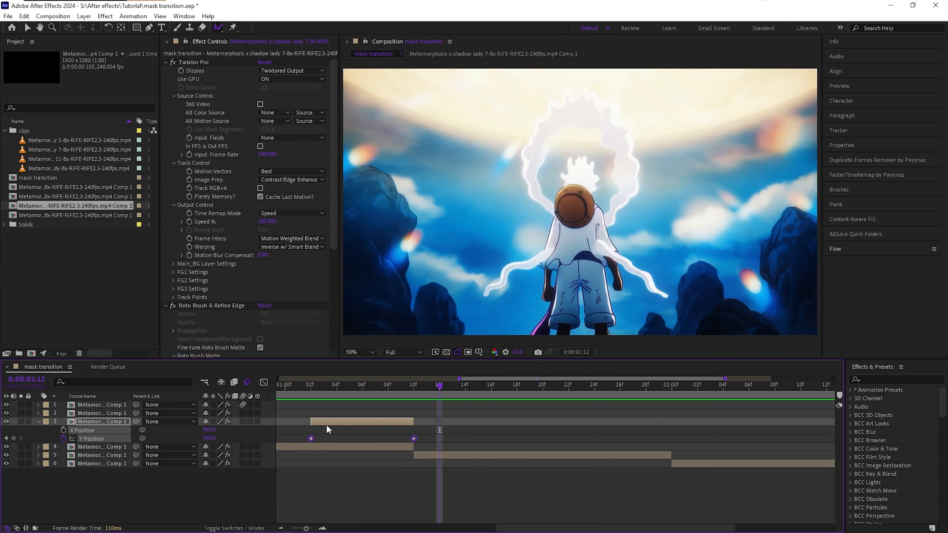
key("F9")
left_click(263, 382)
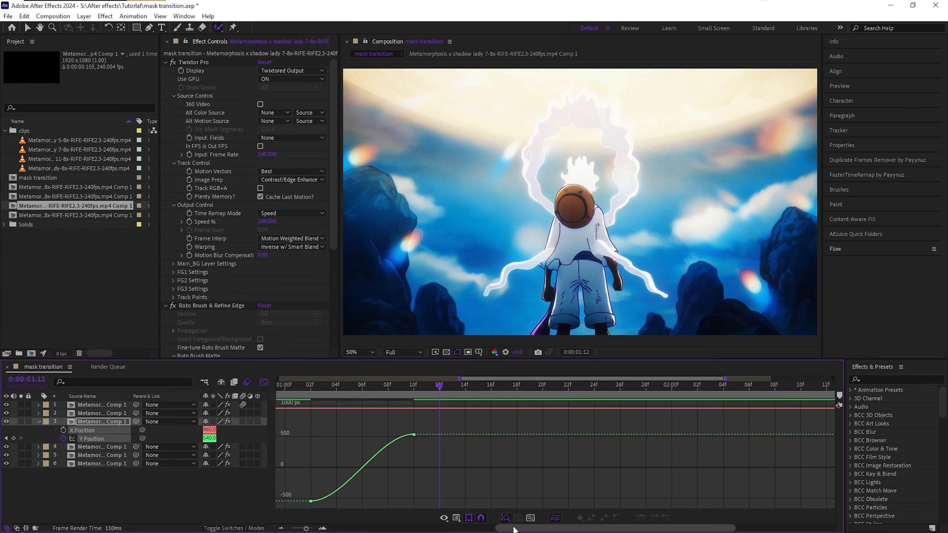
left_click_drag(514, 528, 471, 529)
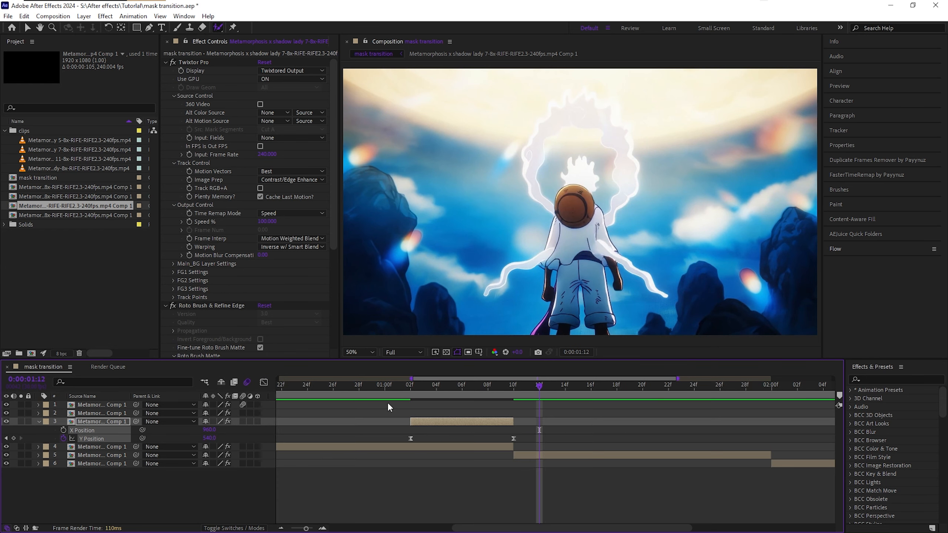
left_click(486, 433)
left_click_drag(493, 433, 285, 464)
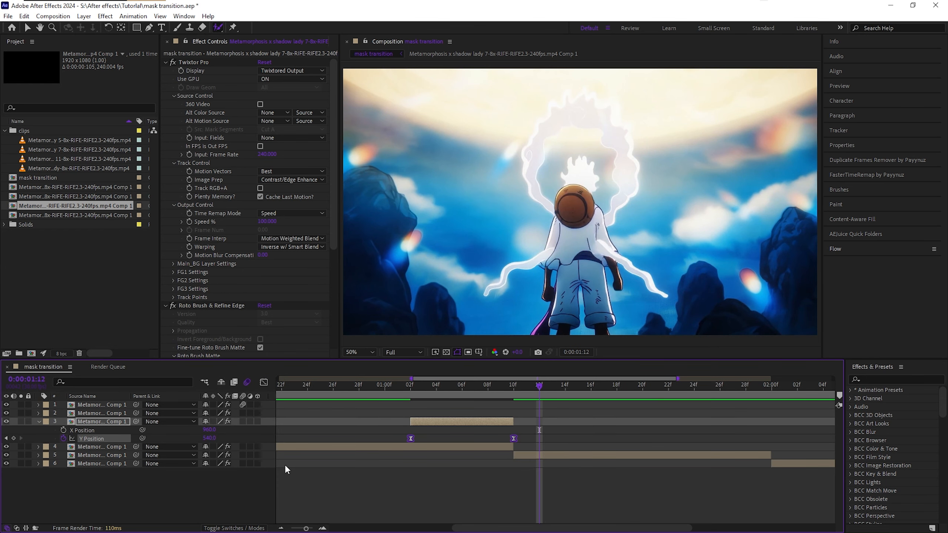
key("shift+F3")
left_click_drag(445, 501, 414, 459)
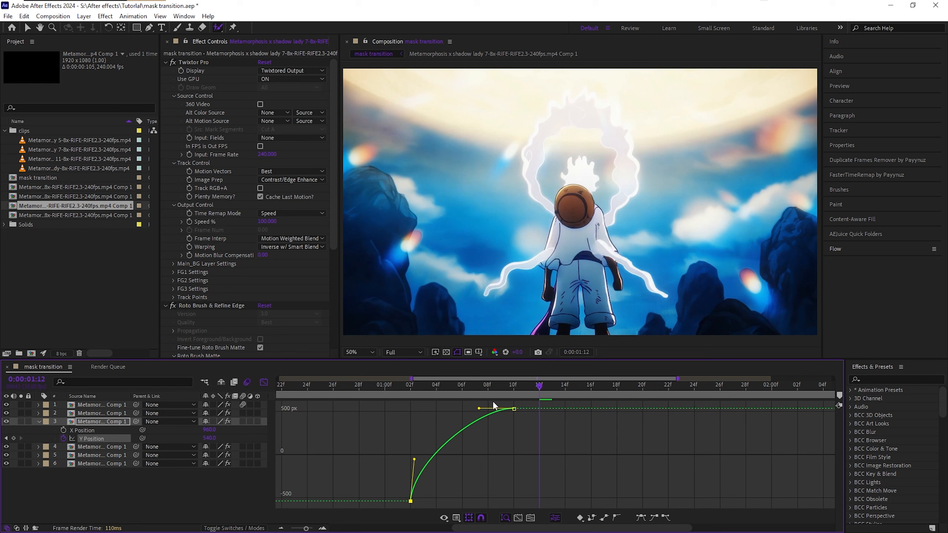
left_click_drag(480, 409, 413, 406)
left_click(263, 382)
Enable motion blur on the cut-out layer with the Y Position animation and return to the start of the composition
left_click(377, 476)
left_click(416, 421)
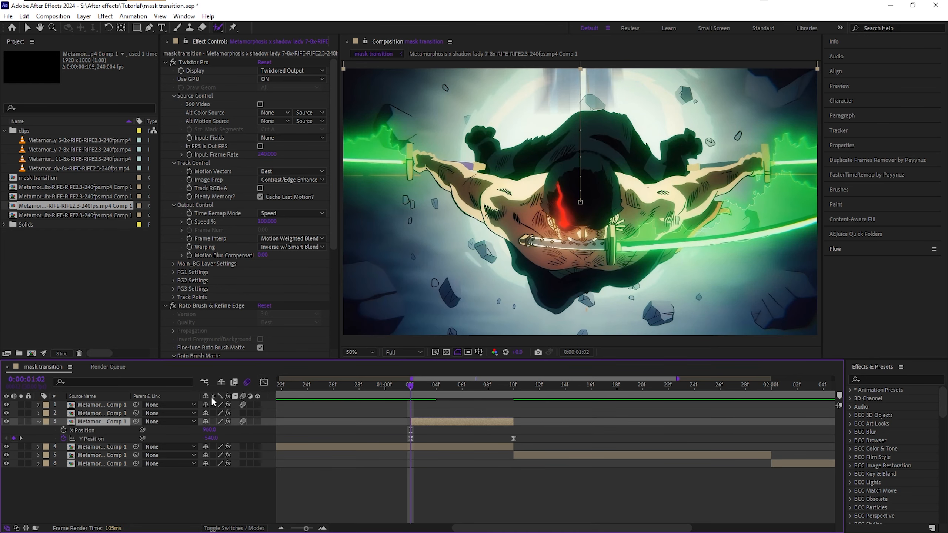
key("Home")
left_click_drag(306, 529, 292, 528)
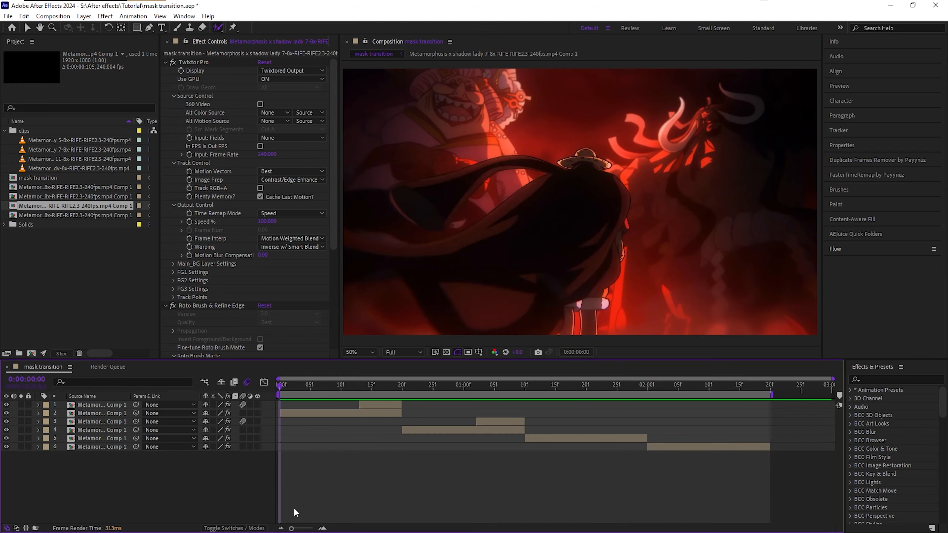
Preview the composition and scrub through the second transition between 0:00:00:26 and 0:00:01:28
key("space")
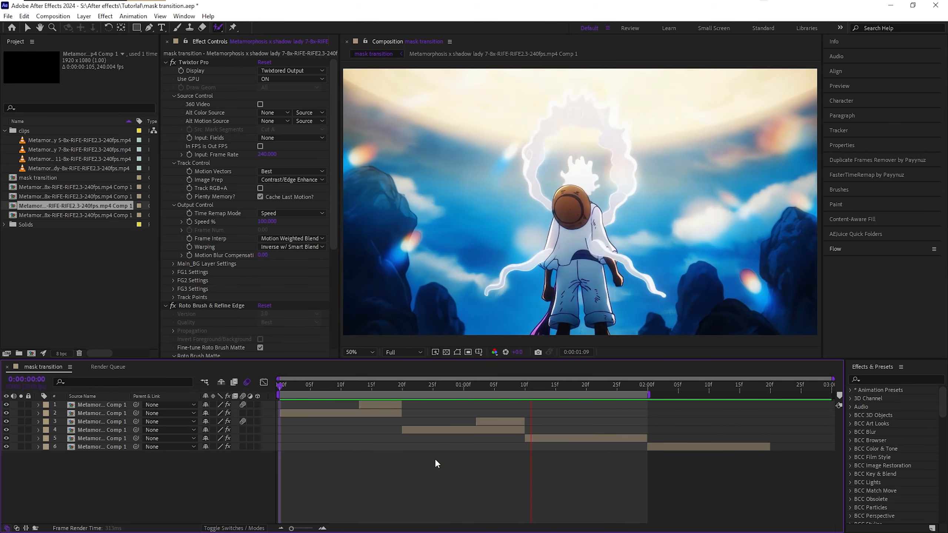
key("space")
double_click(627, 395)
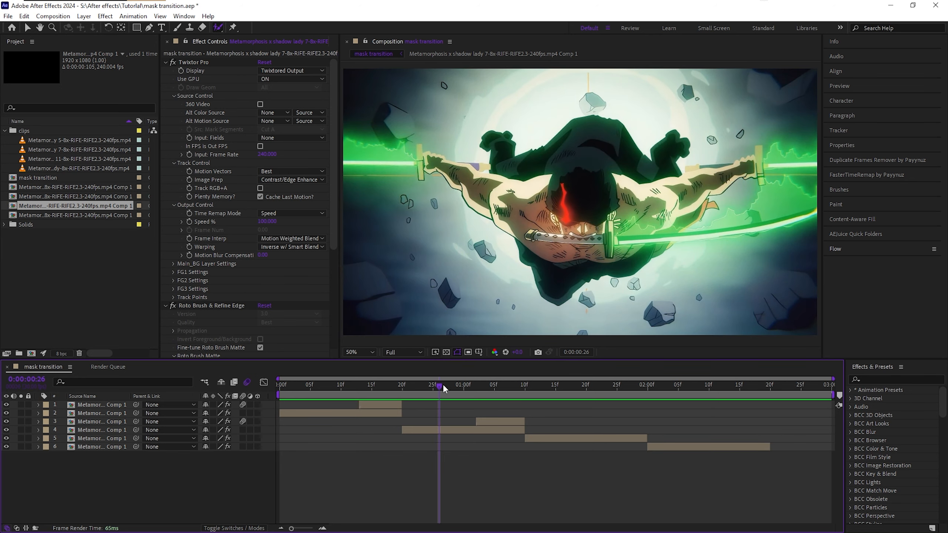
left_click_drag(443, 386, 514, 390)
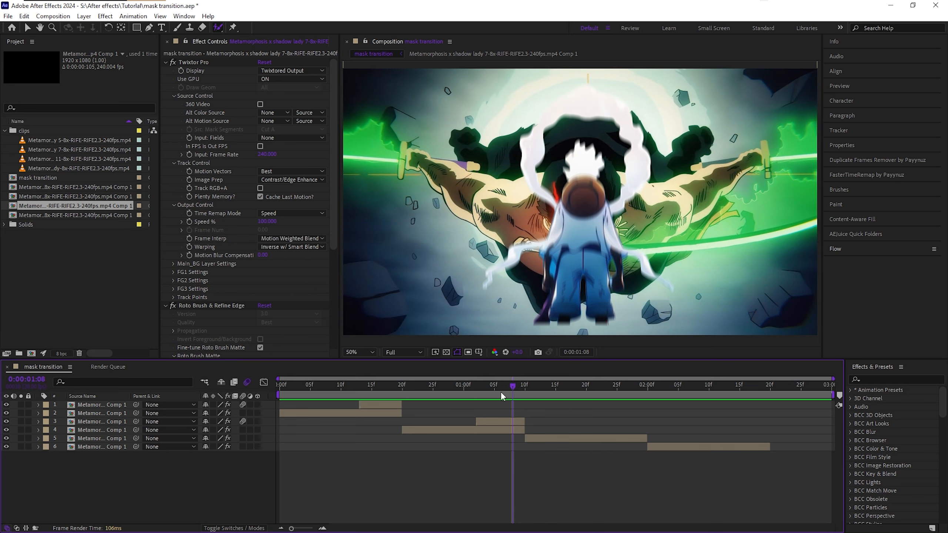
left_click_drag(501, 391, 635, 424)
Duplicate the last clip, freeze the duplicate at 0:00:02:00, and place it above the third clip, overlapping that clip's end
left_click(664, 447)
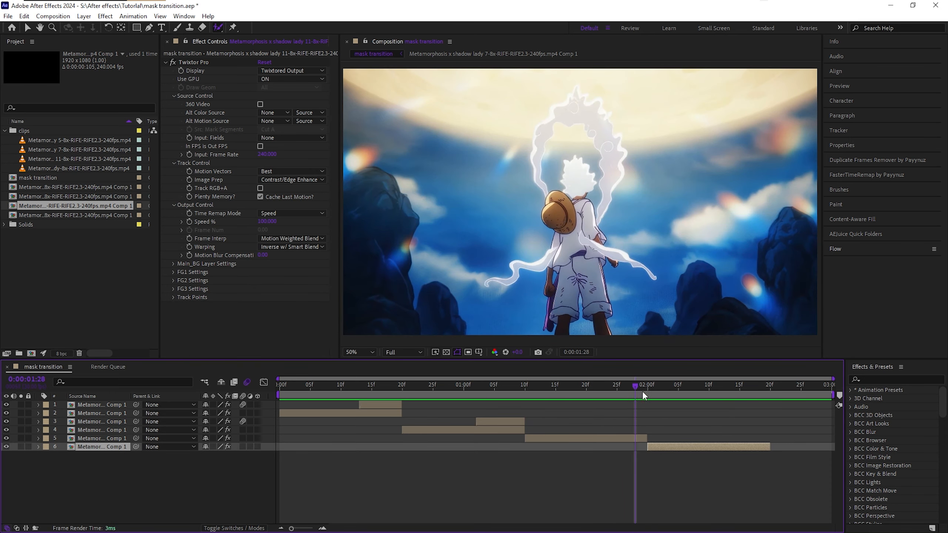
left_click(643, 392)
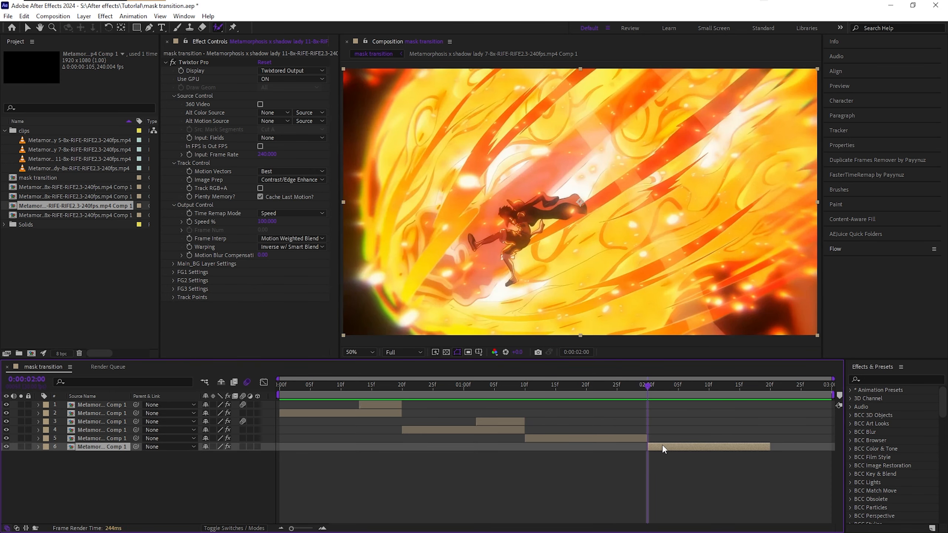
key("ctrl+d")
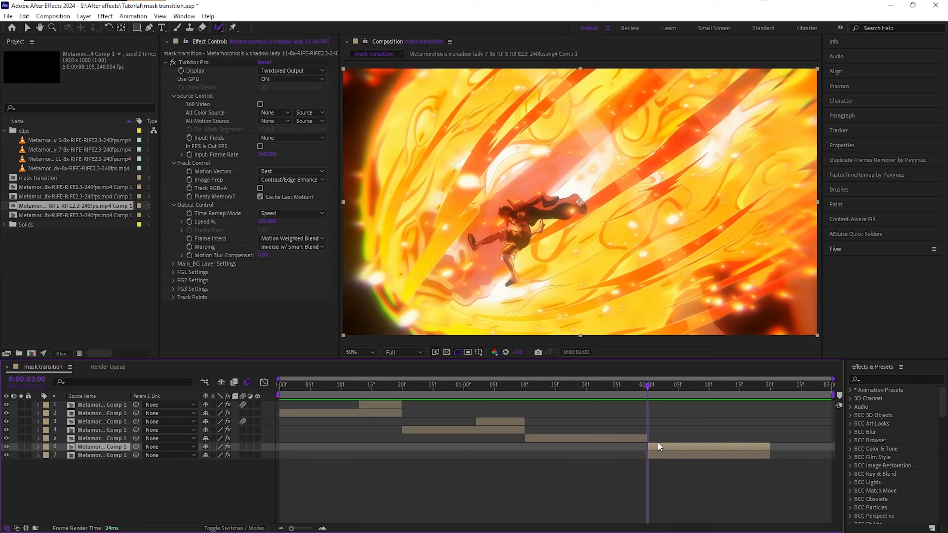
right_click(659, 447)
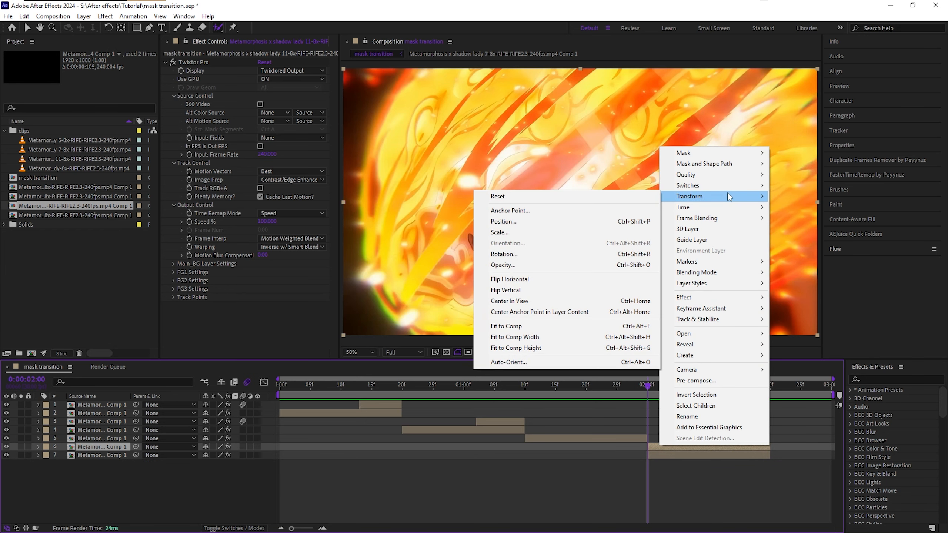
mouse_move(732, 209)
left_click(800, 240)
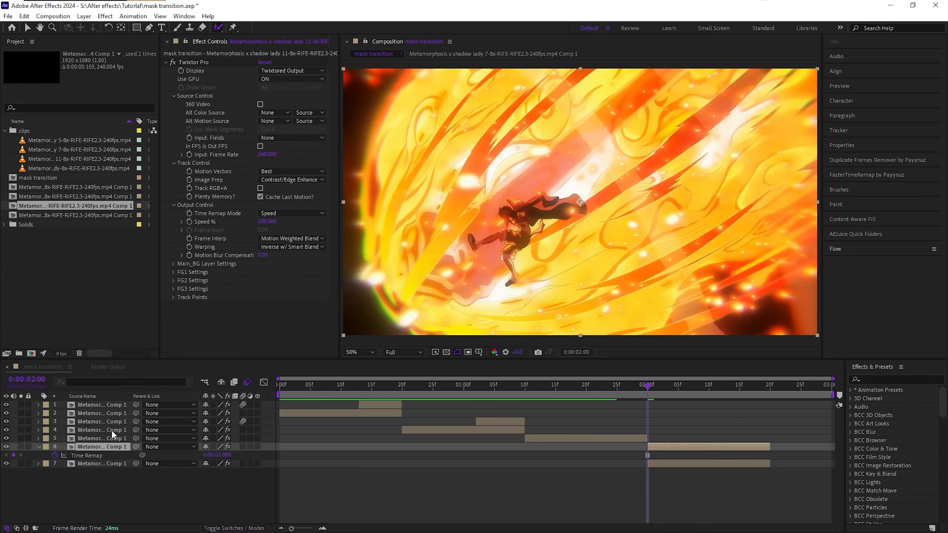
left_click_drag(105, 447, 105, 435)
left_click_drag(661, 443, 618, 441)
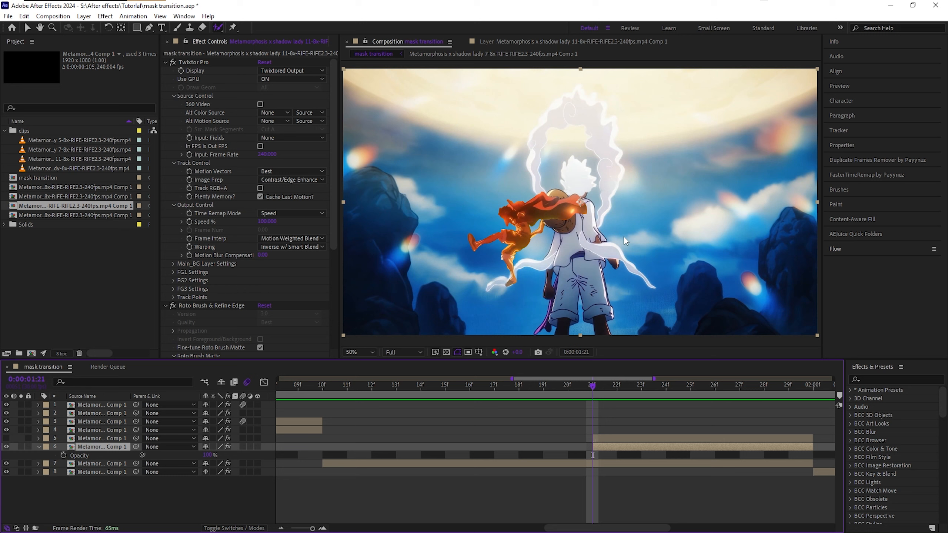
Keyframe the fiery cut-out layer's Opacity from 0% at 0:00:01:21 to 100% at 0:00:02:00 and easy-ease both keyframes
left_click(63, 455)
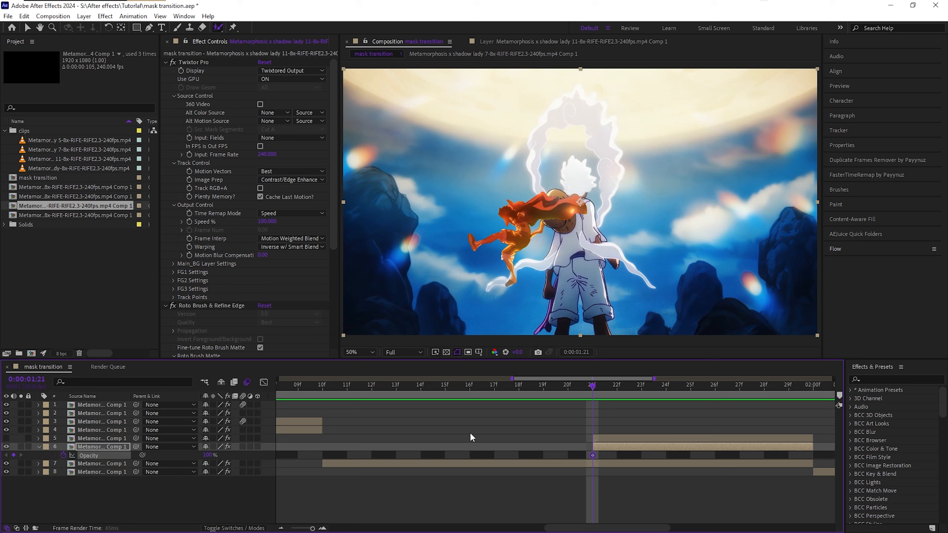
left_click_drag(592, 455, 666, 455)
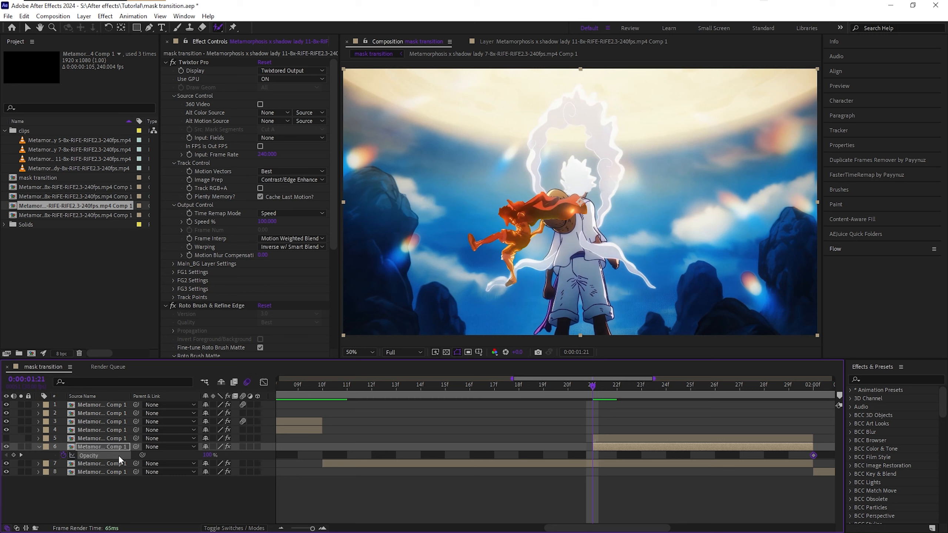
left_click_drag(210, 455, 53, 443)
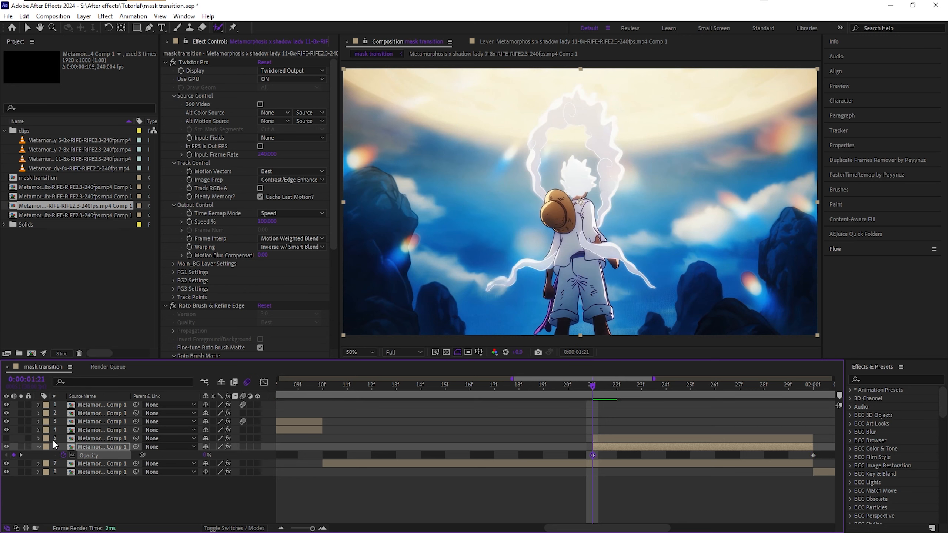
scroll(668, 452, "right", 5)
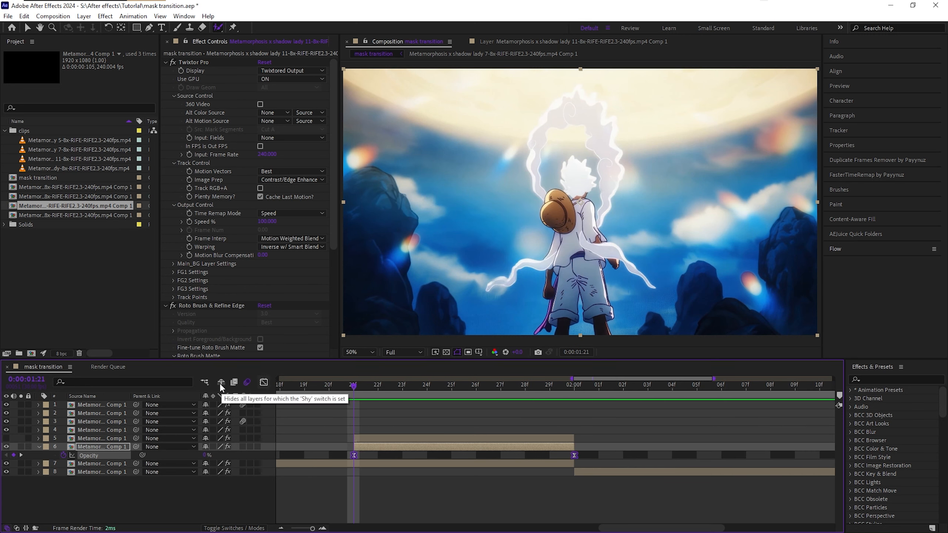
key("F9")
left_click(264, 382)
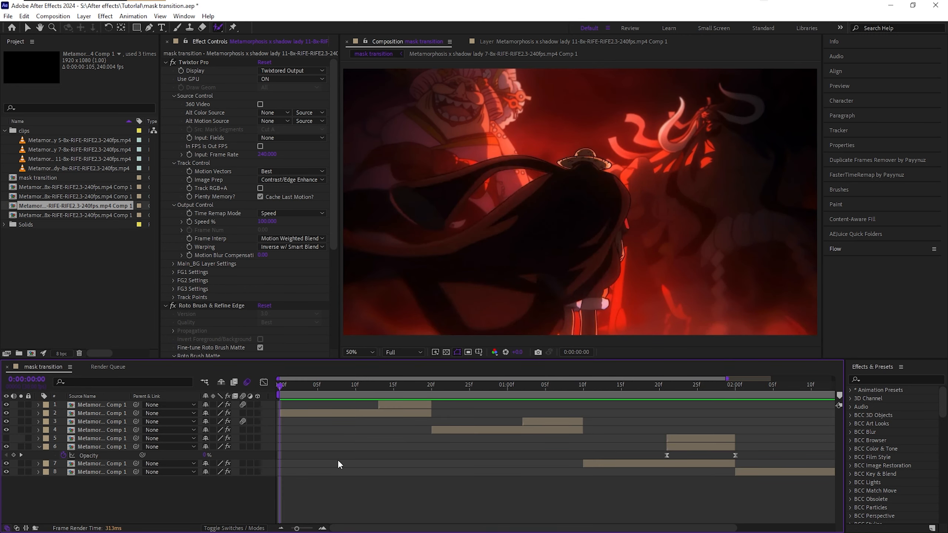
Preview the fade, then make the fading cut-out layer and its first Opacity keyframe start at 0:00:01:23
scroll(338, 462, "down", 3)
key("space")
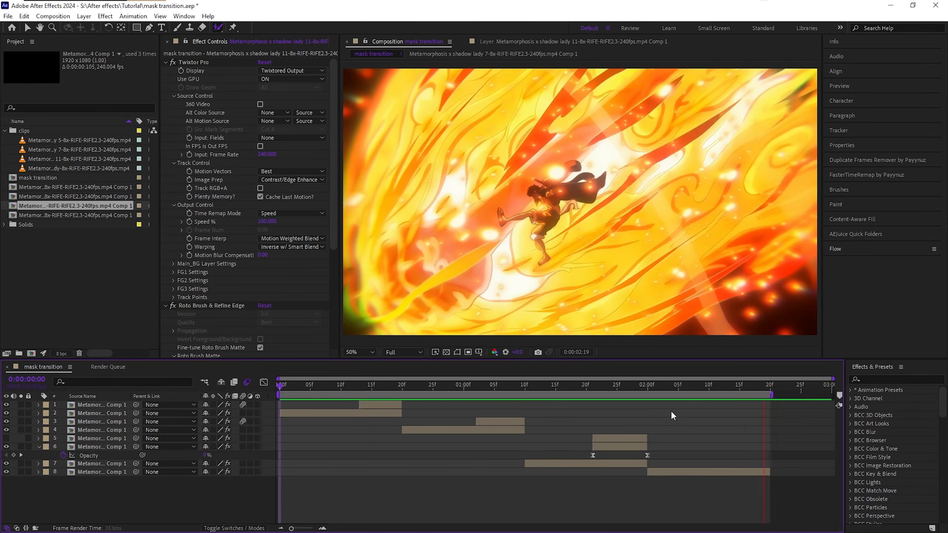
left_click_drag(625, 385, 601, 397)
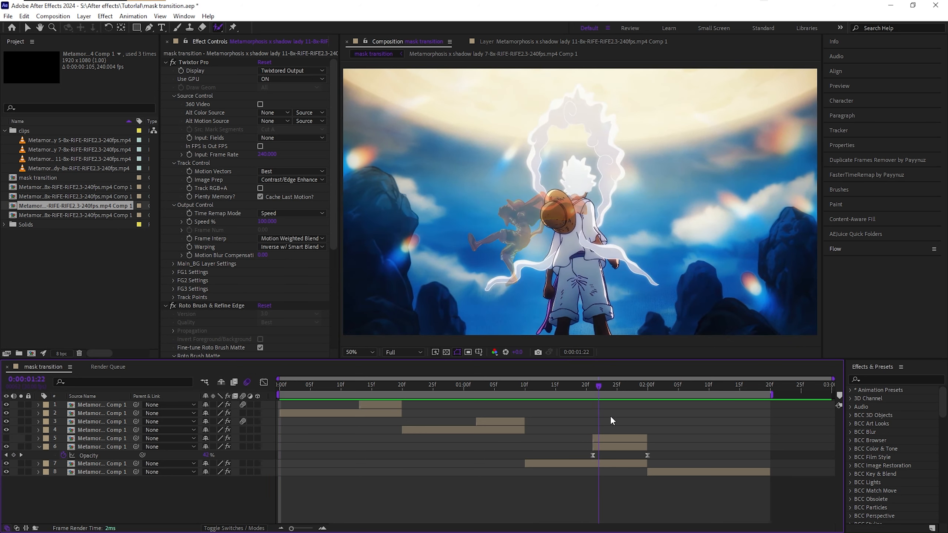
left_click_drag(647, 447, 637, 448)
key("space")
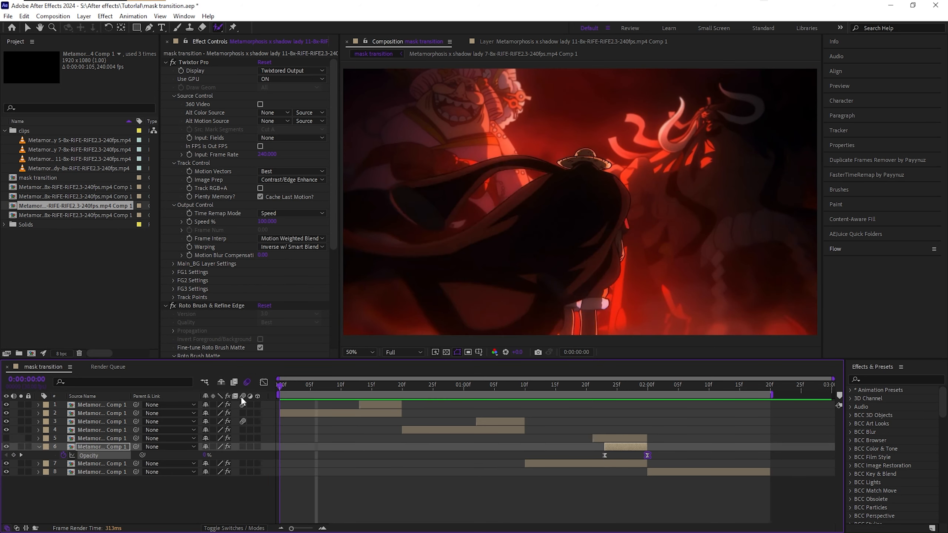
left_click_drag(614, 388, 607, 390)
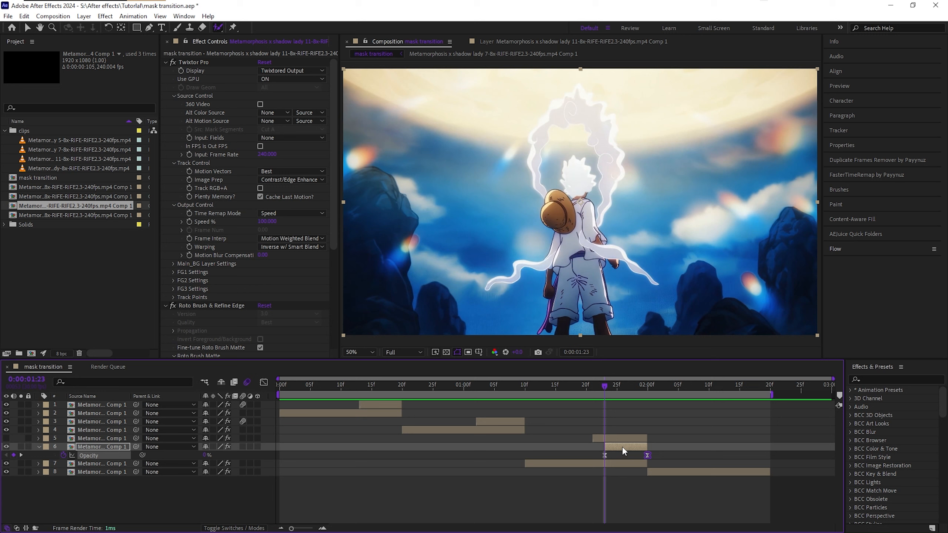
key("u")
key("u")
Show the spare fiery cut-out layer that starts at 0:00:01:21 and hide the one with the opacity fade
left_click(323, 528)
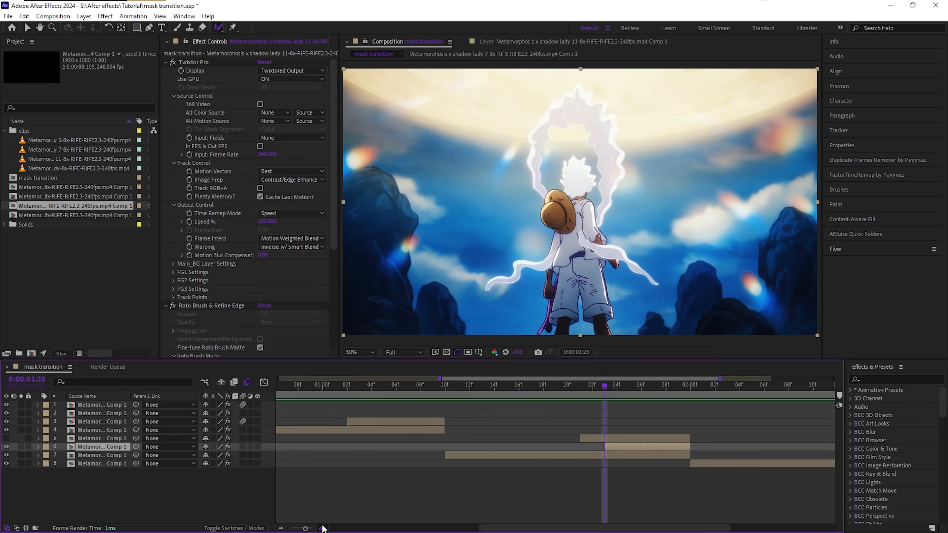
left_click(322, 529)
left_click(557, 389)
left_click(578, 437)
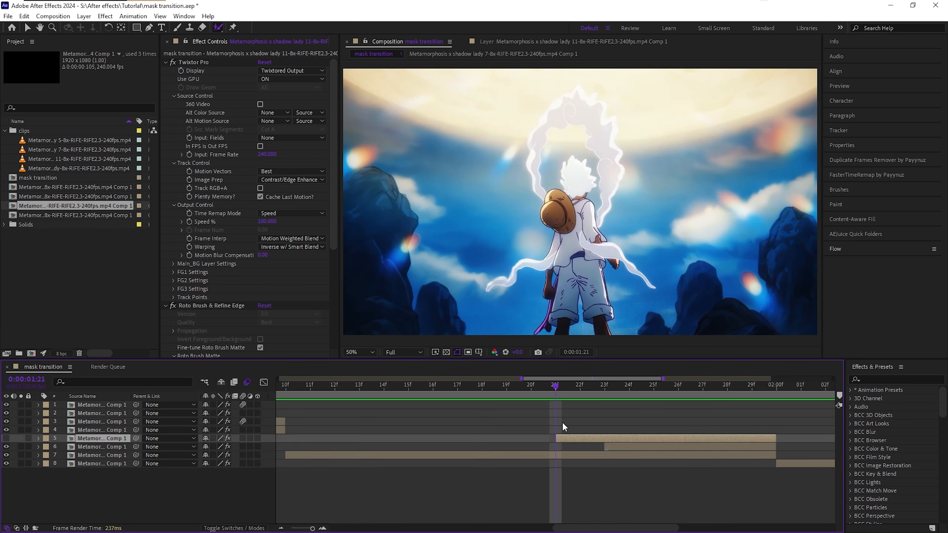
left_click(7, 438)
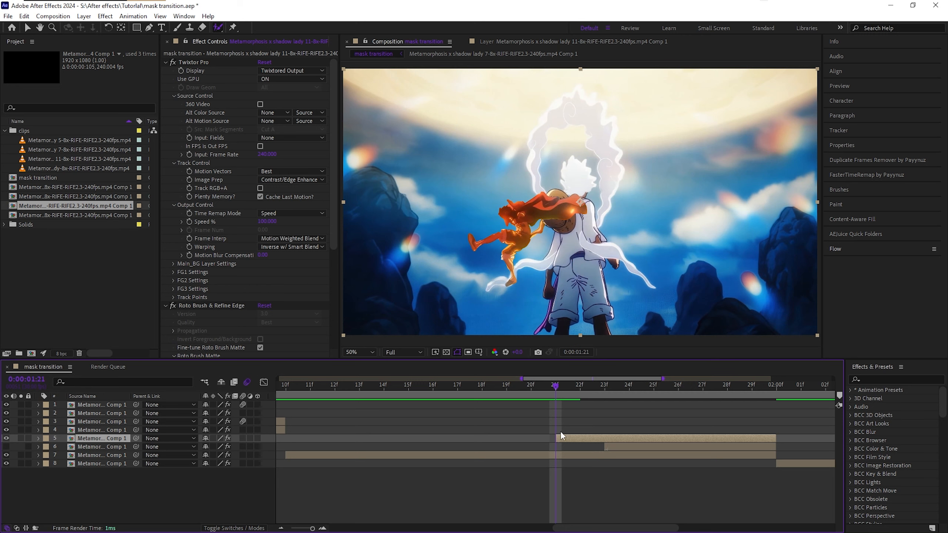
Separate the visible cut-out's Position dimensions and keyframe its X Position at -108 at 0:00:01:21, outside the frame
key("p")
right_click(90, 445)
left_click(128, 325)
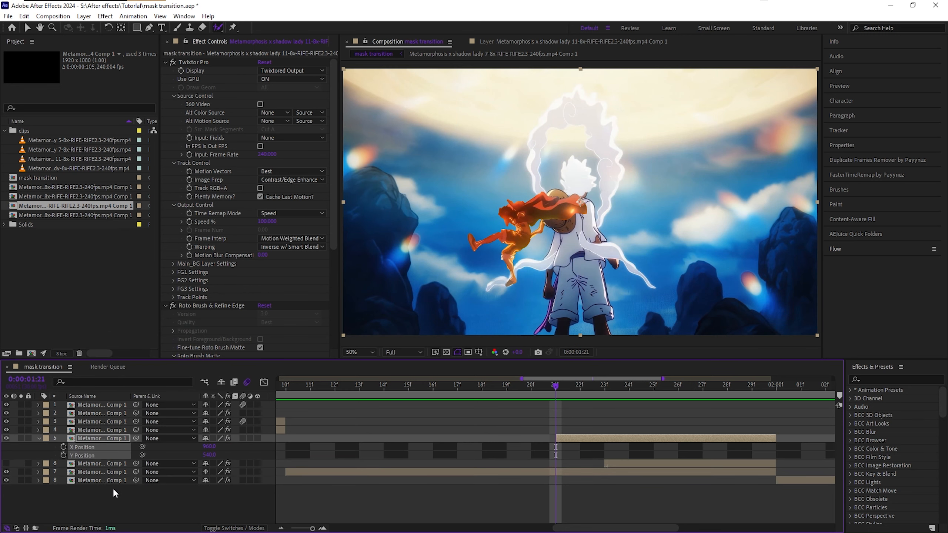
left_click_drag(209, 448, 8, 448)
left_click(63, 447)
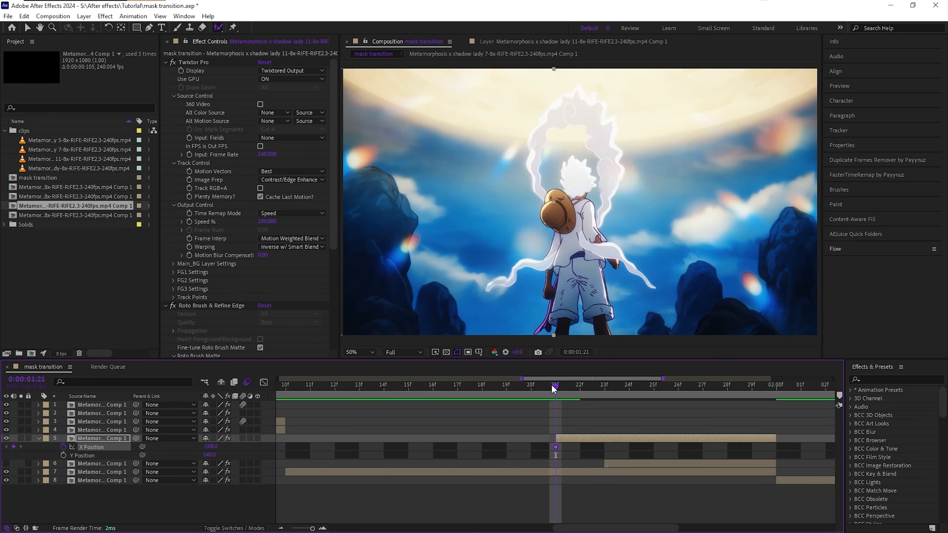
Keyframe the cut-out's X Position at 960 at 0:00:02:00
left_click_drag(556, 387, 776, 387)
left_click(211, 447)
type("9")
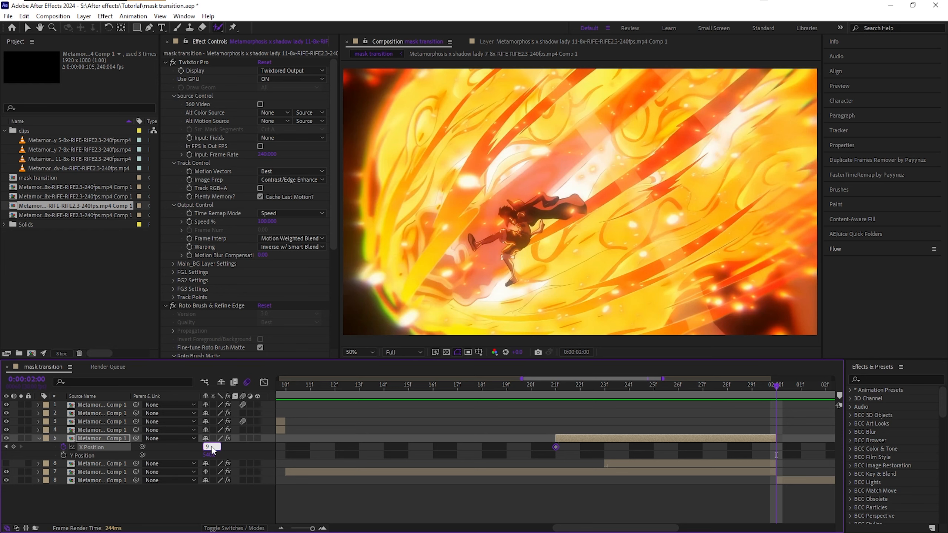
type("60")
key("Return")
key("j")
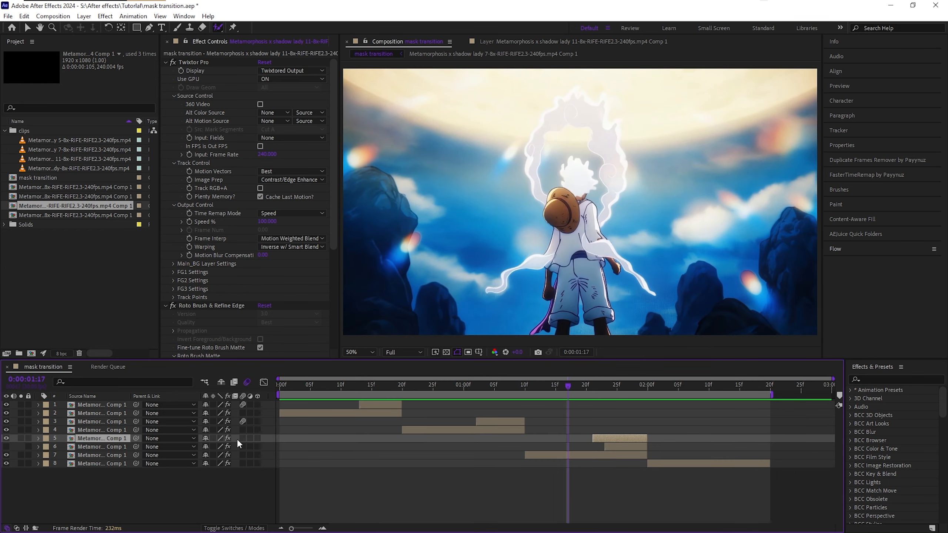
Enable motion blur on the horizontally sliding cut-out layer and preview the composition from the start
left_click(242, 439)
key("Home")
key("space")
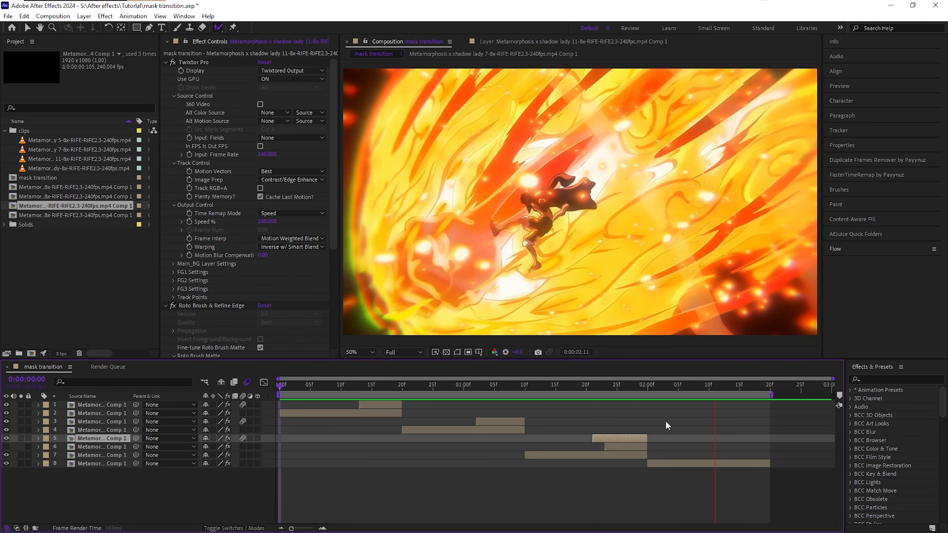
key("space")
Scrub back through the transitions and replay the composition from its beginning to review them
left_click_drag(402, 385, 334, 394)
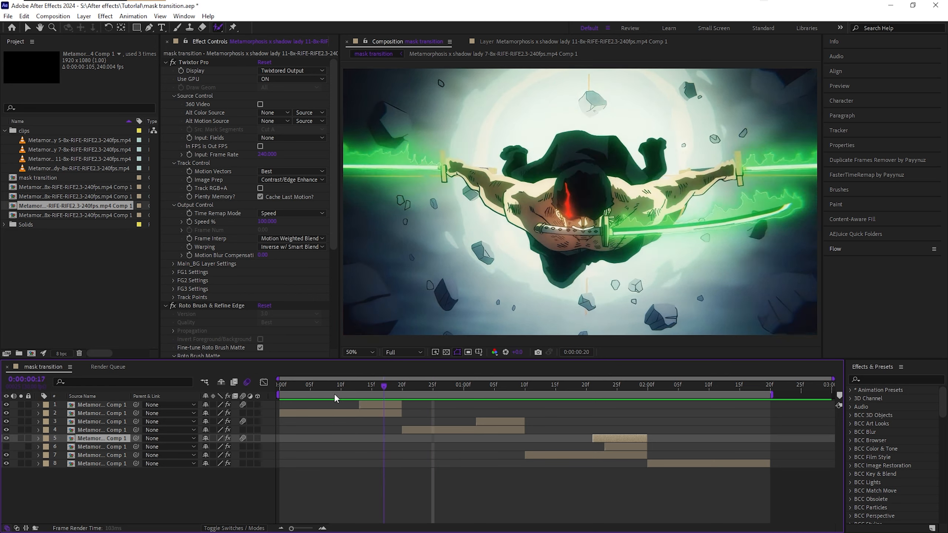
key("Home")
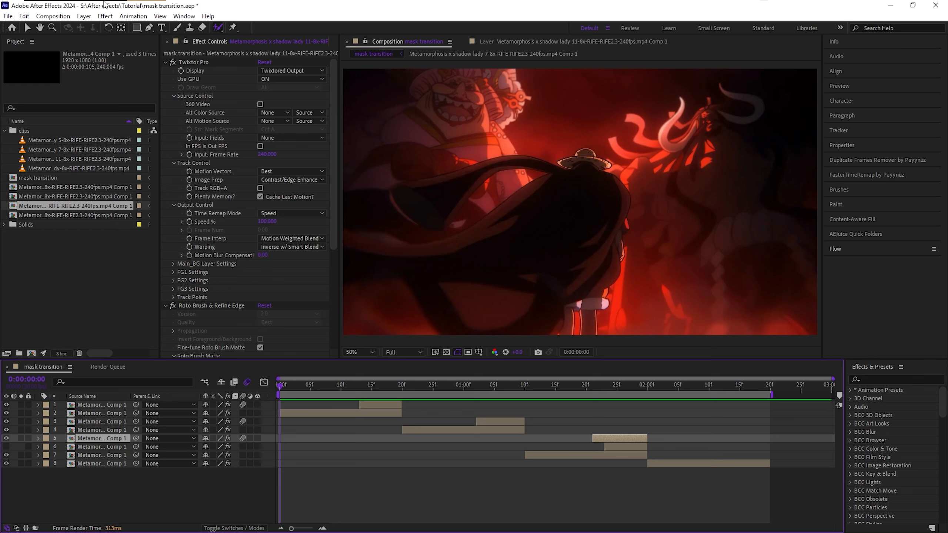
key("space")
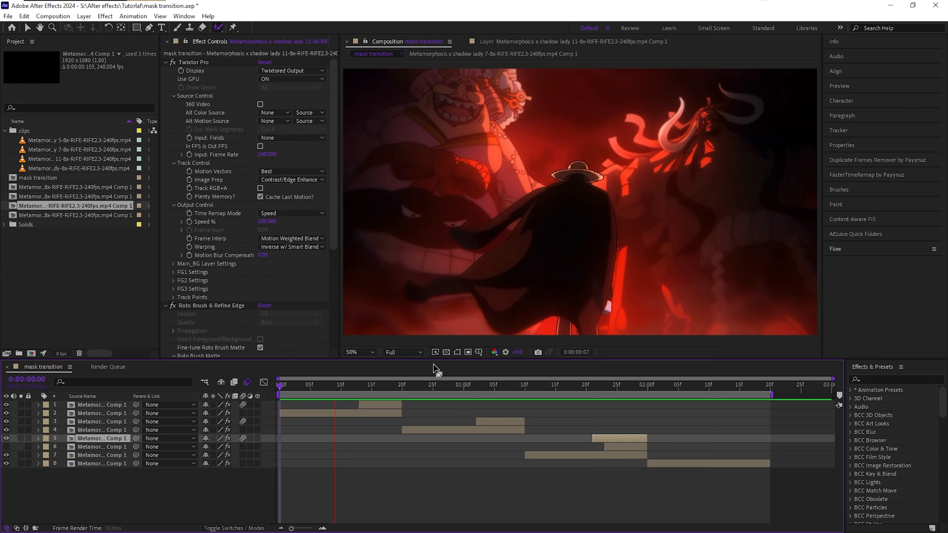
key("space")
left_click(443, 452)
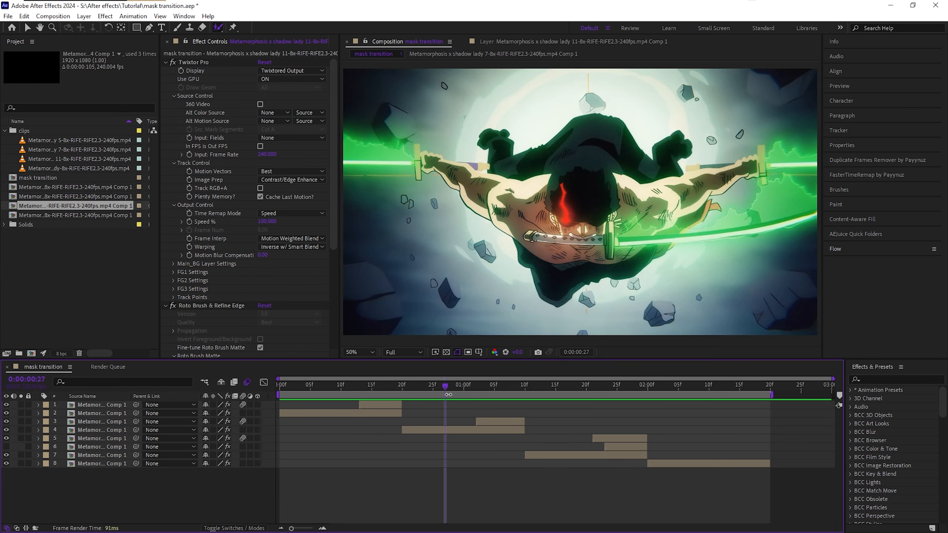
left_click_drag(445, 387, 263, 409)
Hide the sliding cut-out, show the fading one in its place, and preview the composition from the start
left_click(6, 438)
key("space")
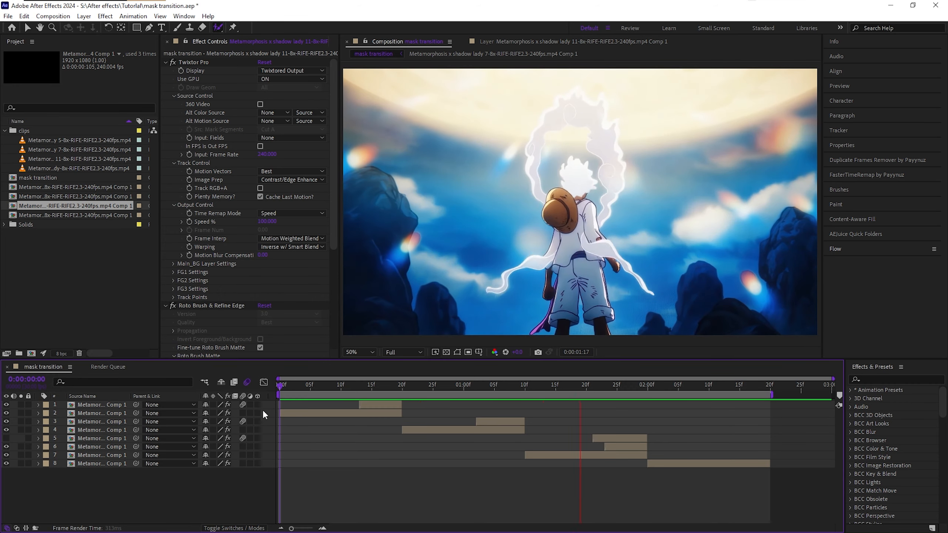
key("space")
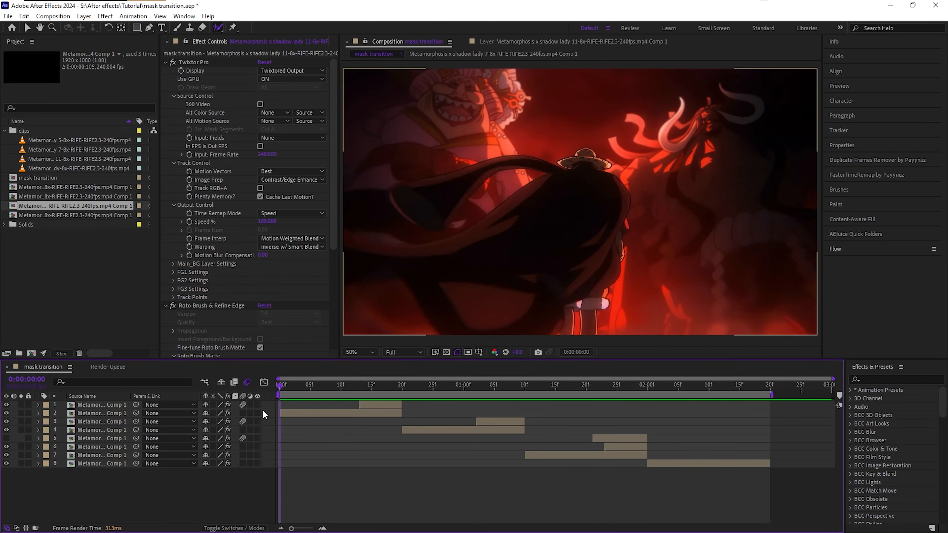